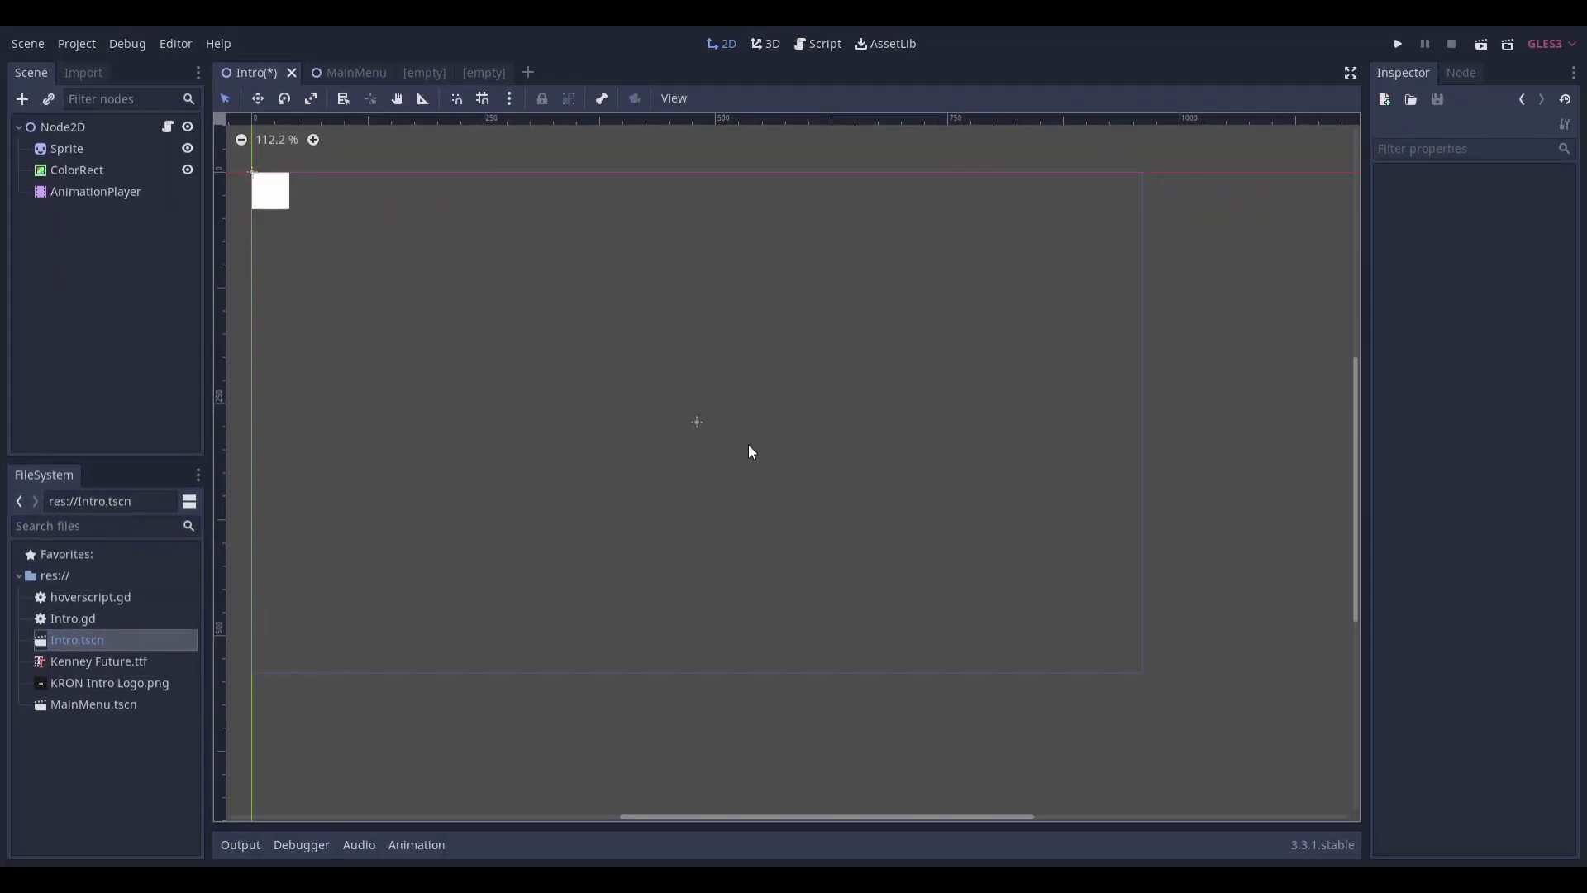
Give the Sprite the KRON Intro Logo.png texture and centre the logo at about 480, 270
click(66, 151)
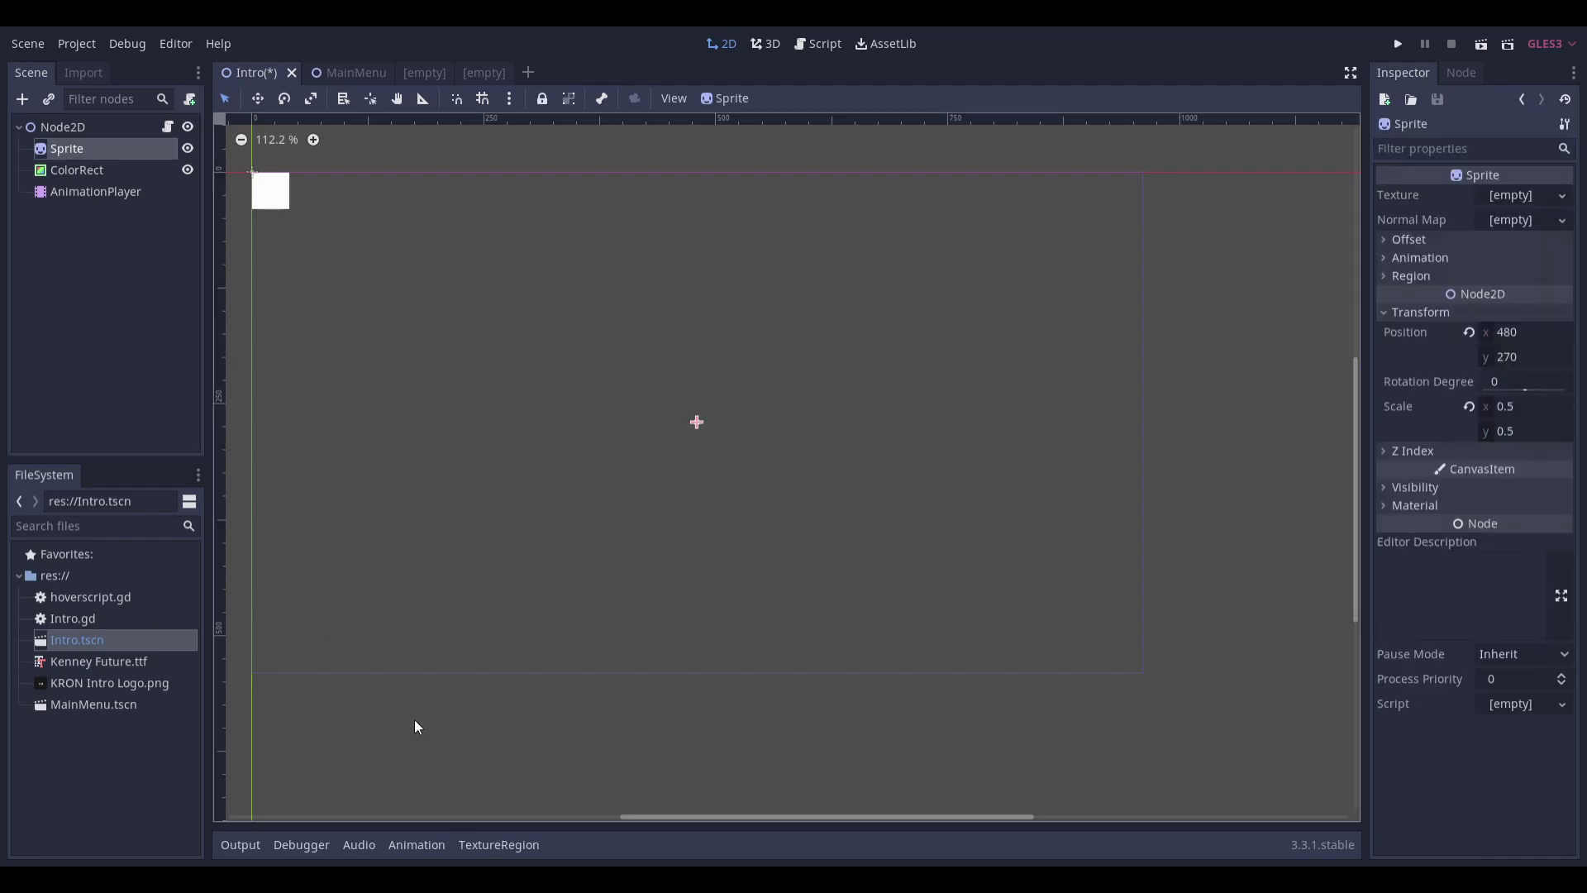
drag(88, 682, 1520, 195)
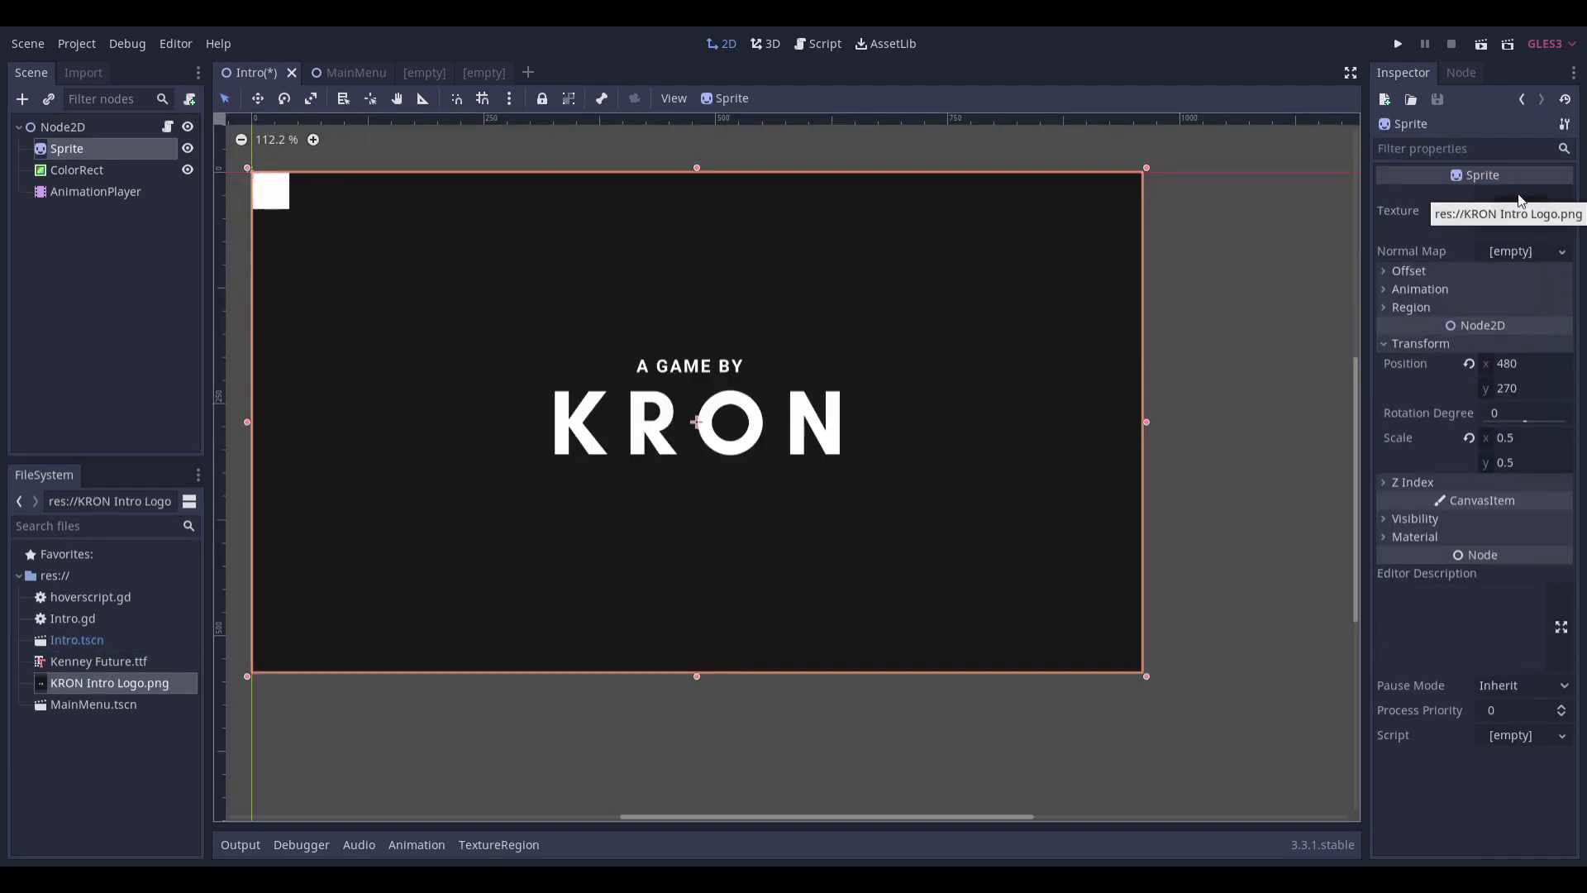
scroll(453, 355, down, 2)
scroll(453, 355, up, 1)
drag(669, 492, 595, 465)
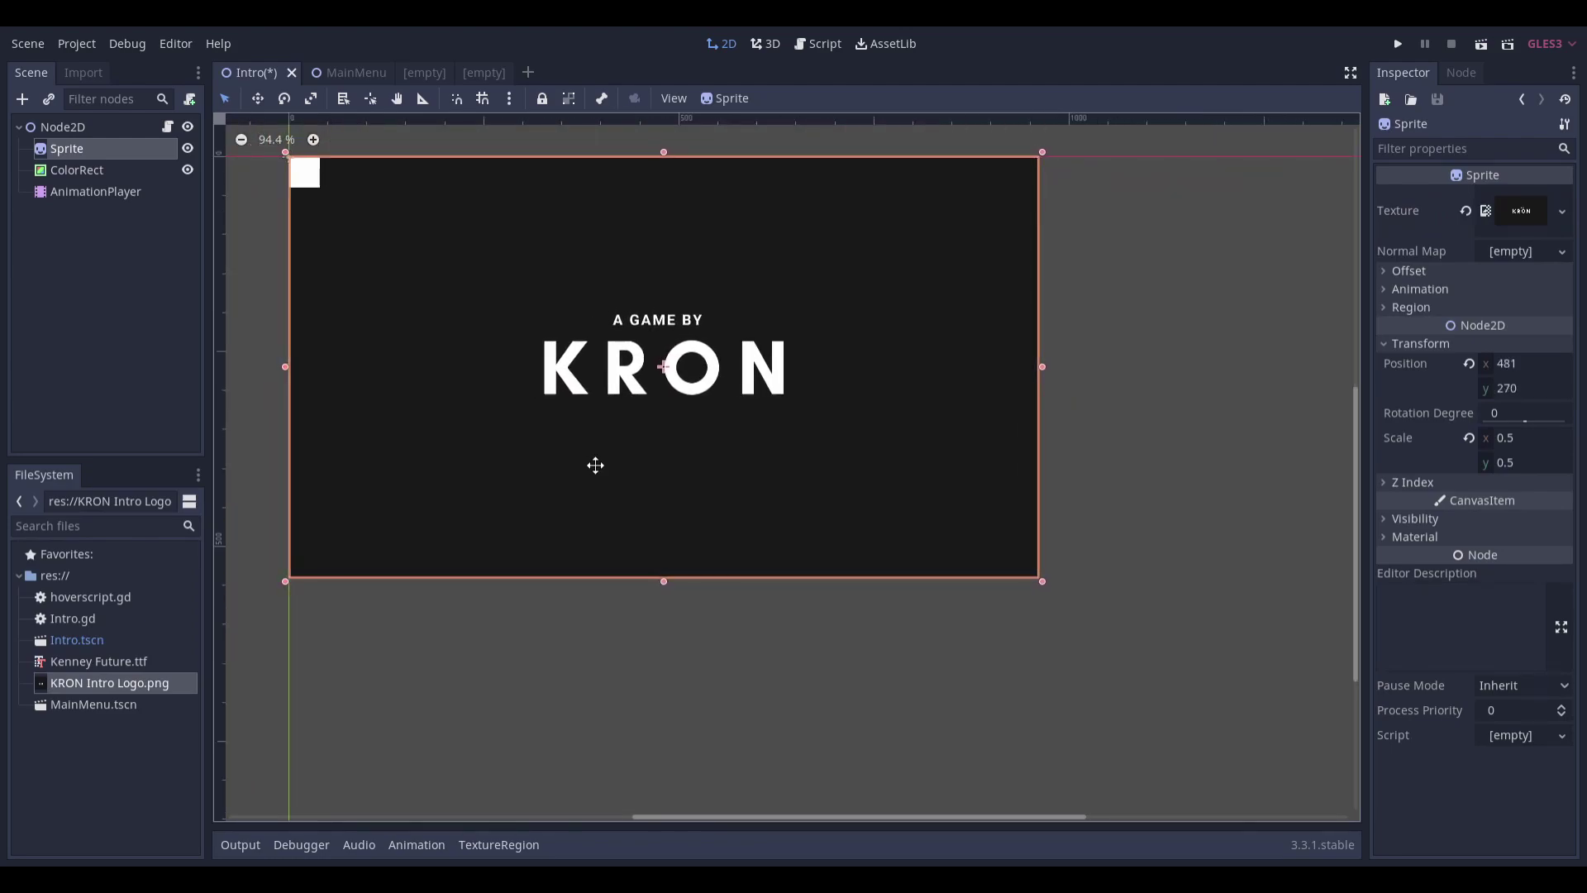
Stretch the ColorRect so it covers the whole viewport
click(83, 170)
drag(324, 191, 1152, 695)
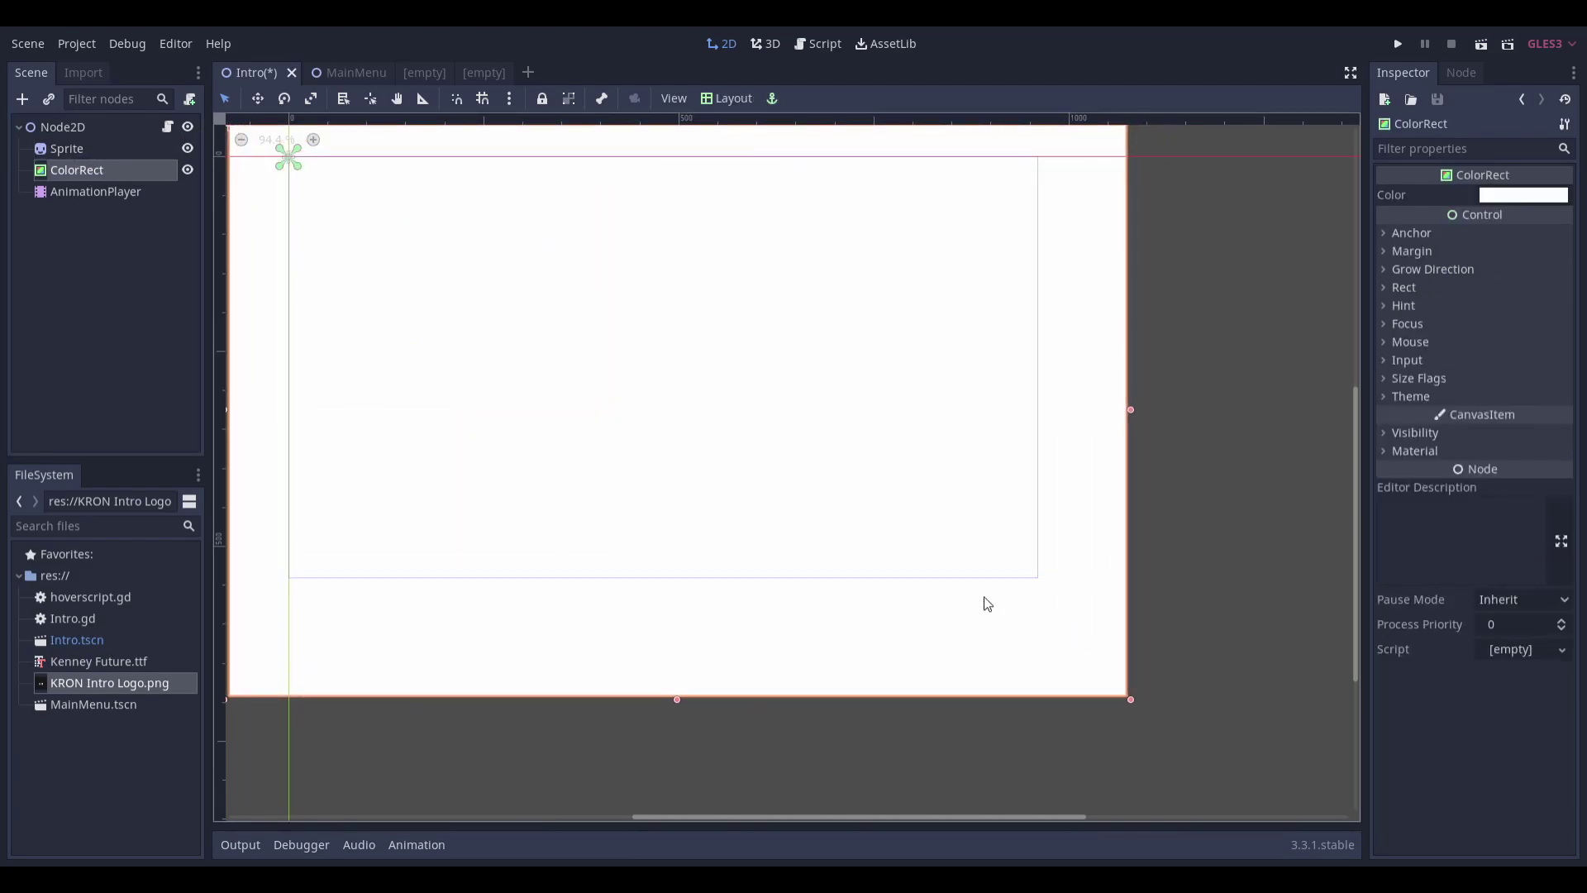
scroll(985, 603, down, 3)
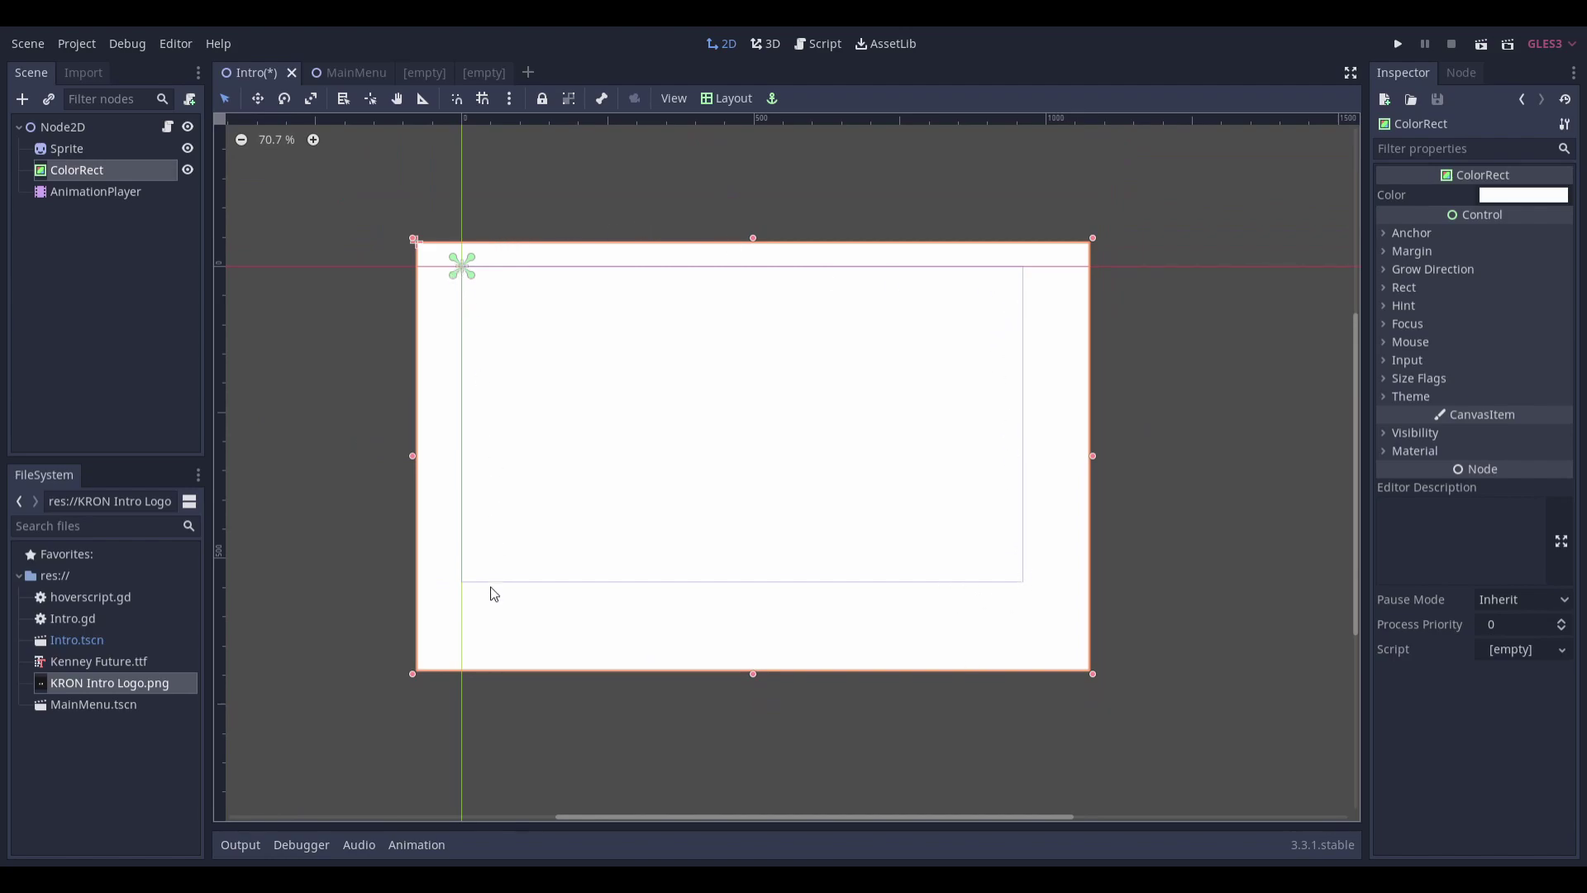
key(ctrl+z)
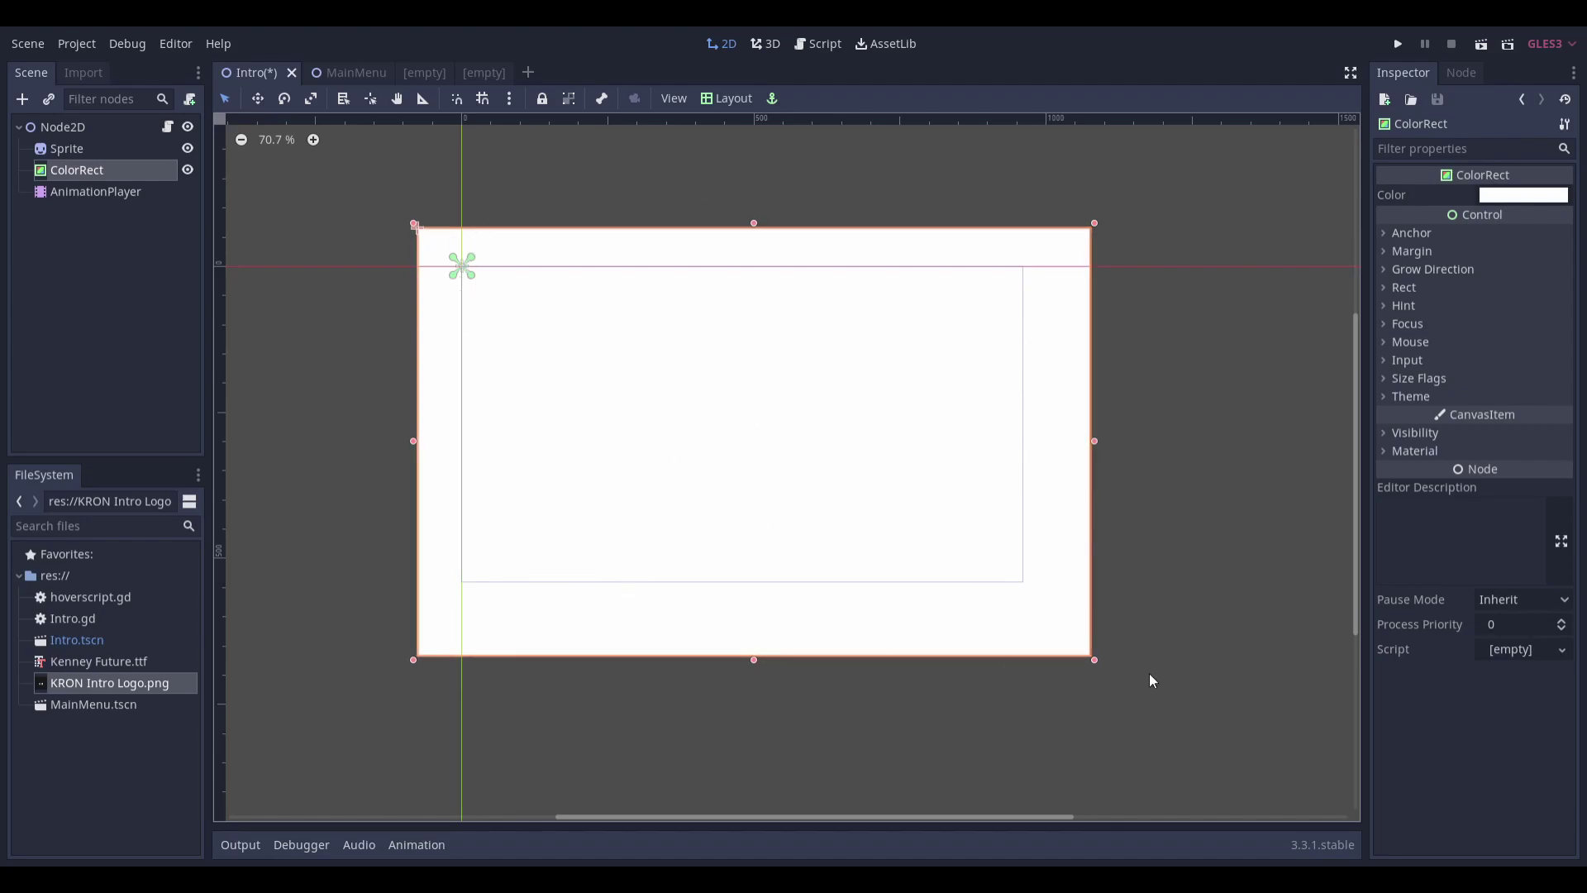
key(ctrl+z)
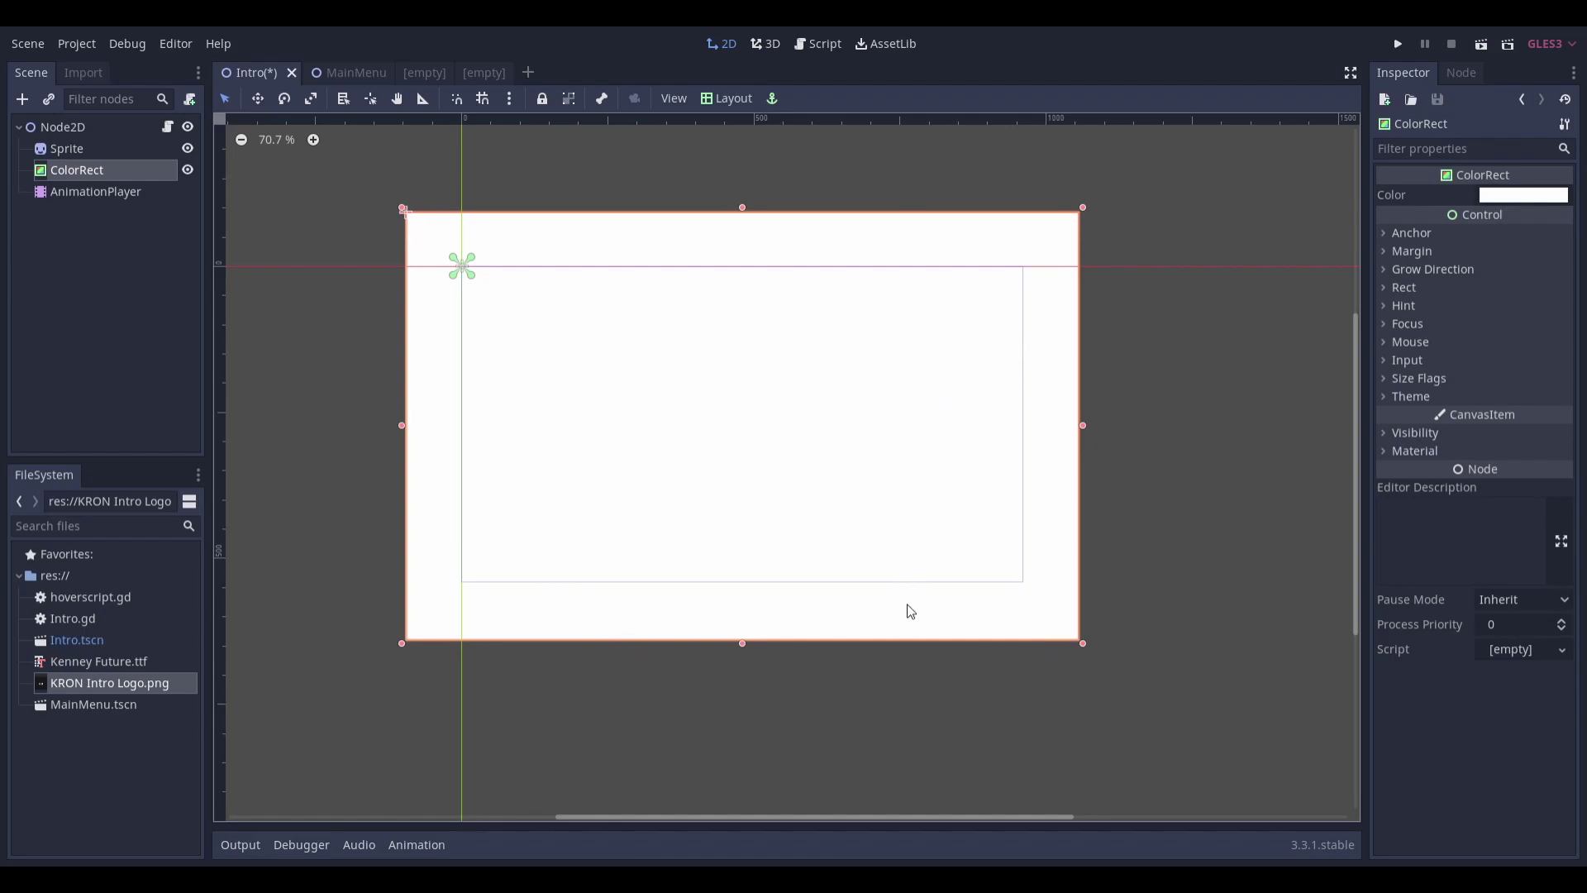
Set the ColorRect colour to solid black (000000)
click(1490, 199)
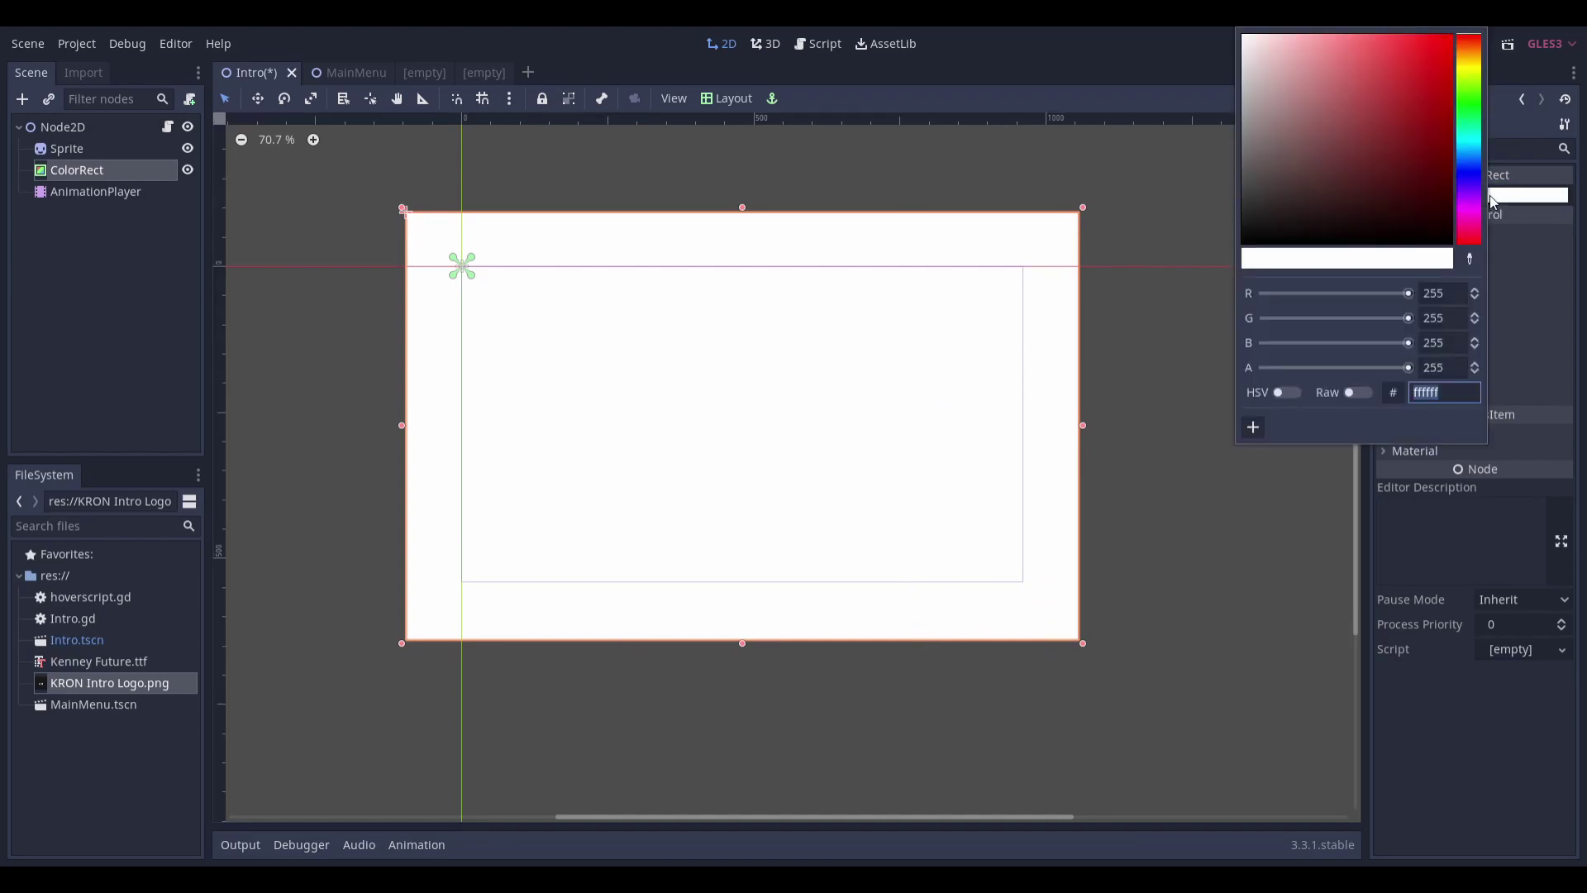
drag(1362, 205, 1166, 258)
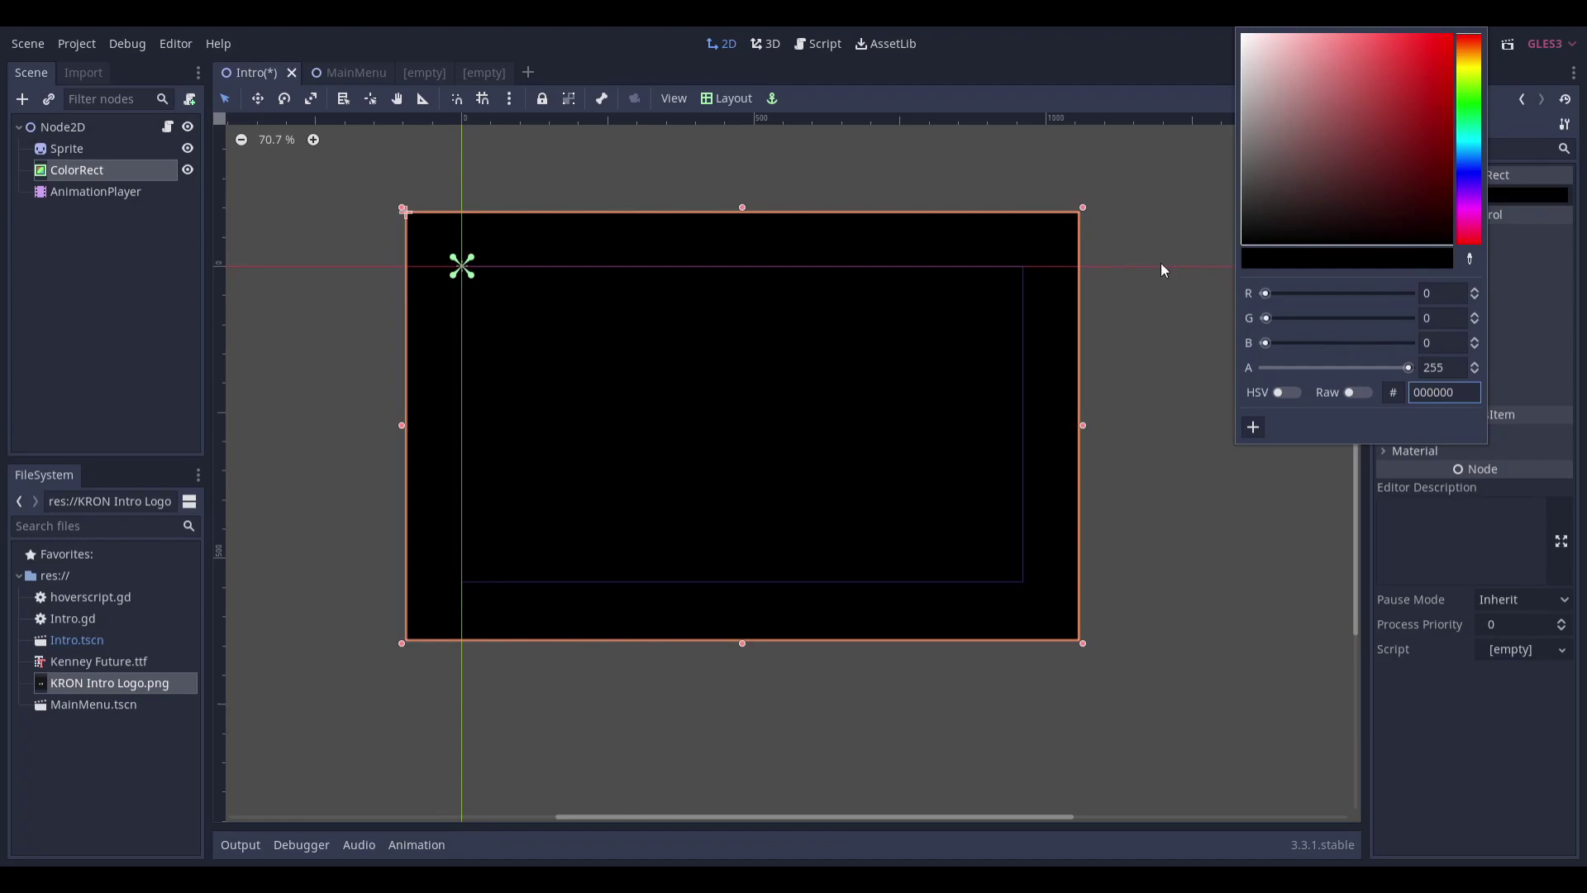
click(1161, 263)
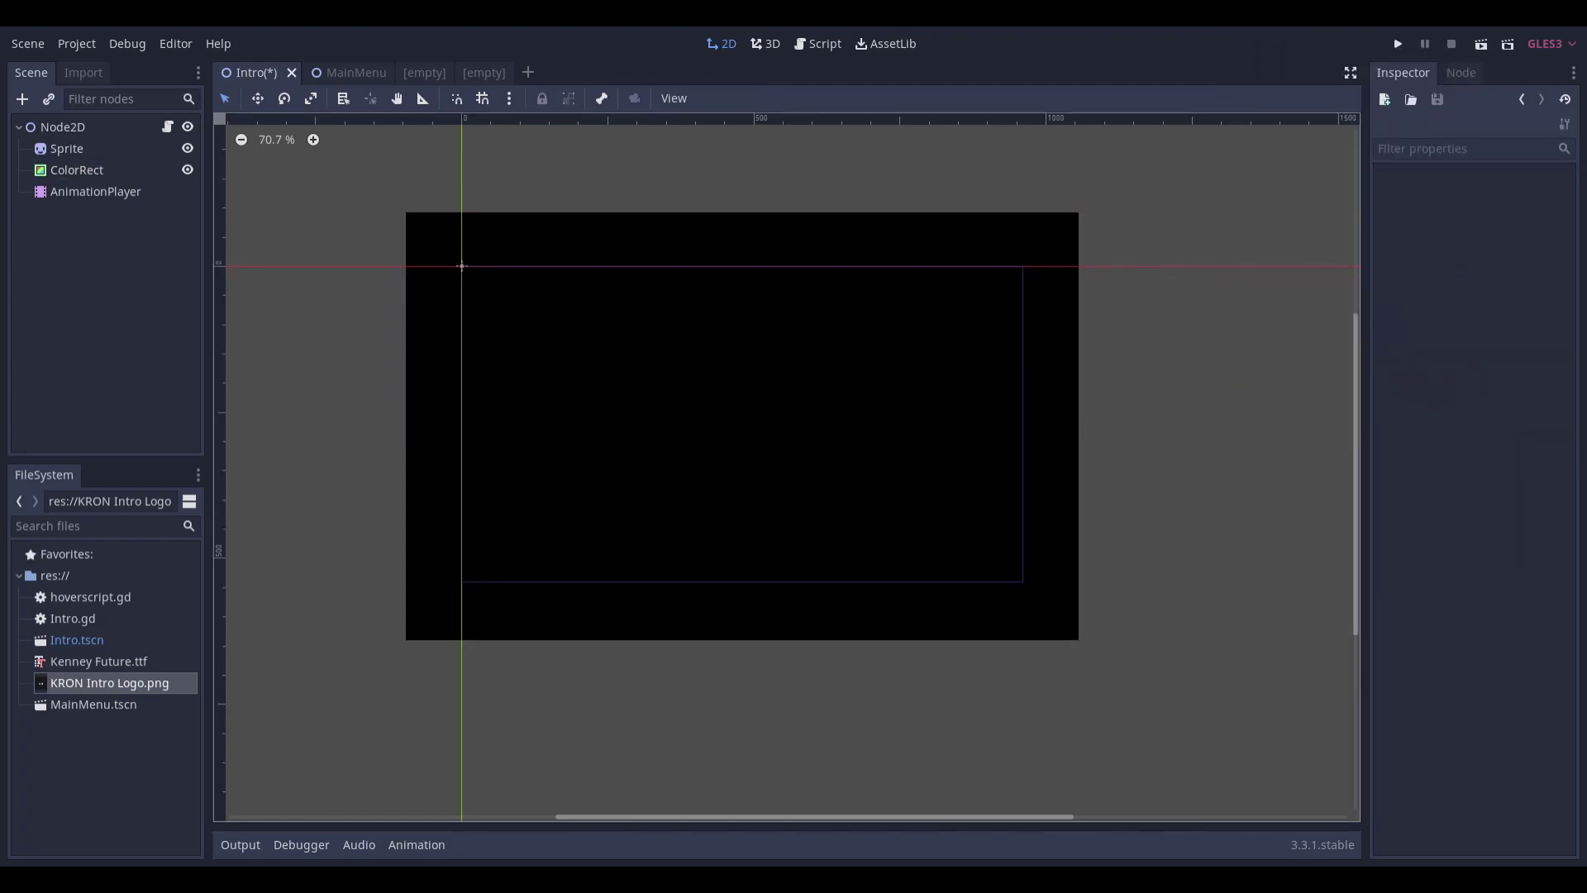
Add a new animation named 'Fade in' to the AnimationPlayer
click(95, 191)
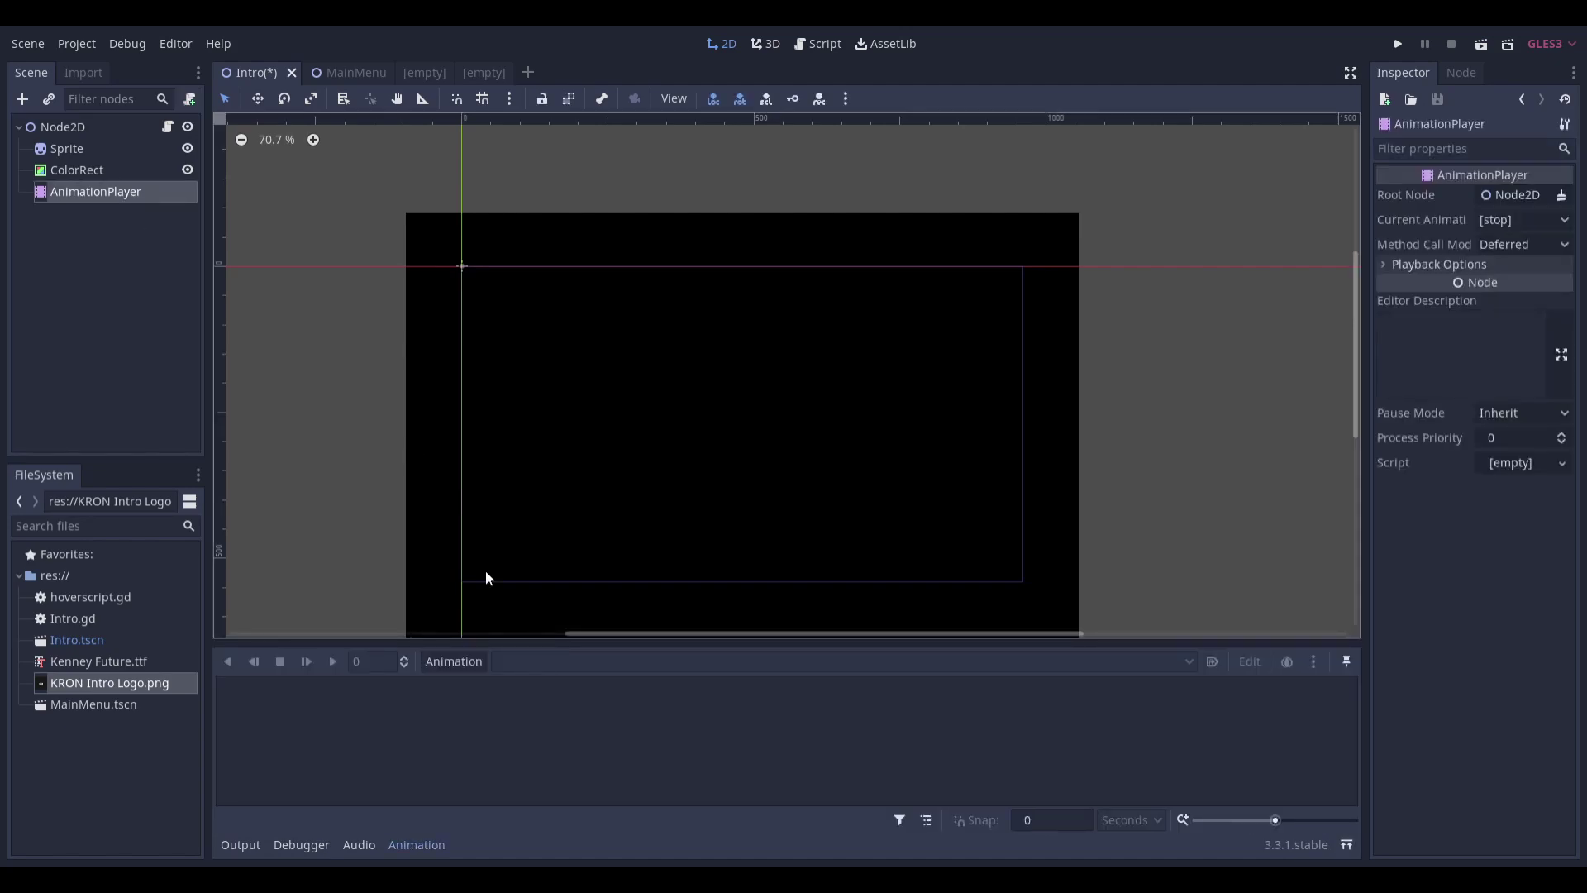
click(466, 657)
click(486, 569)
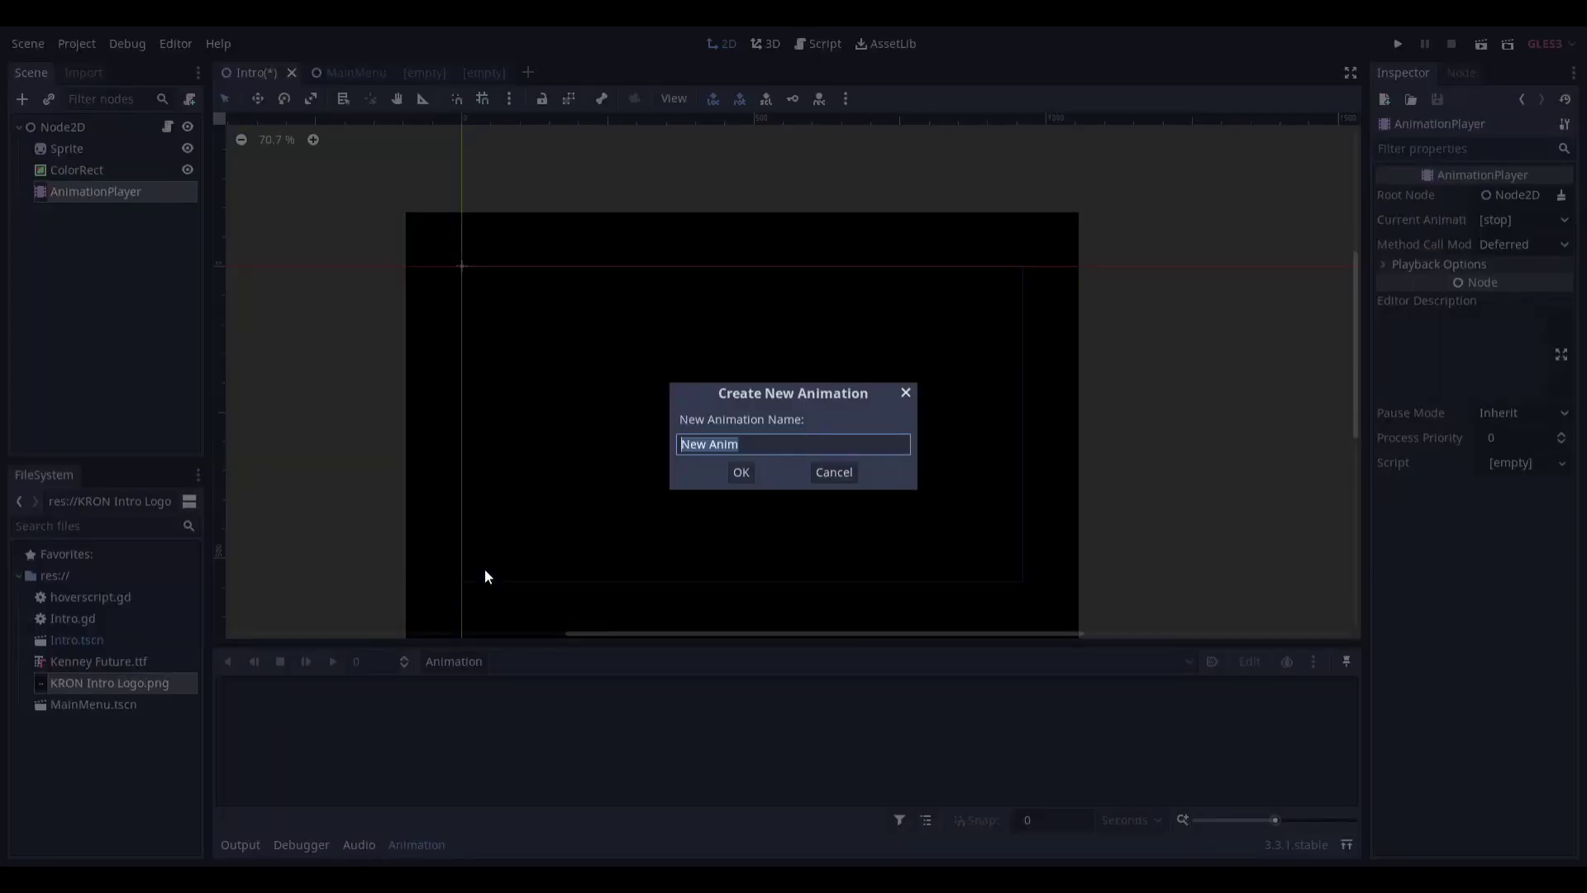
text(Fade in)
key(Return)
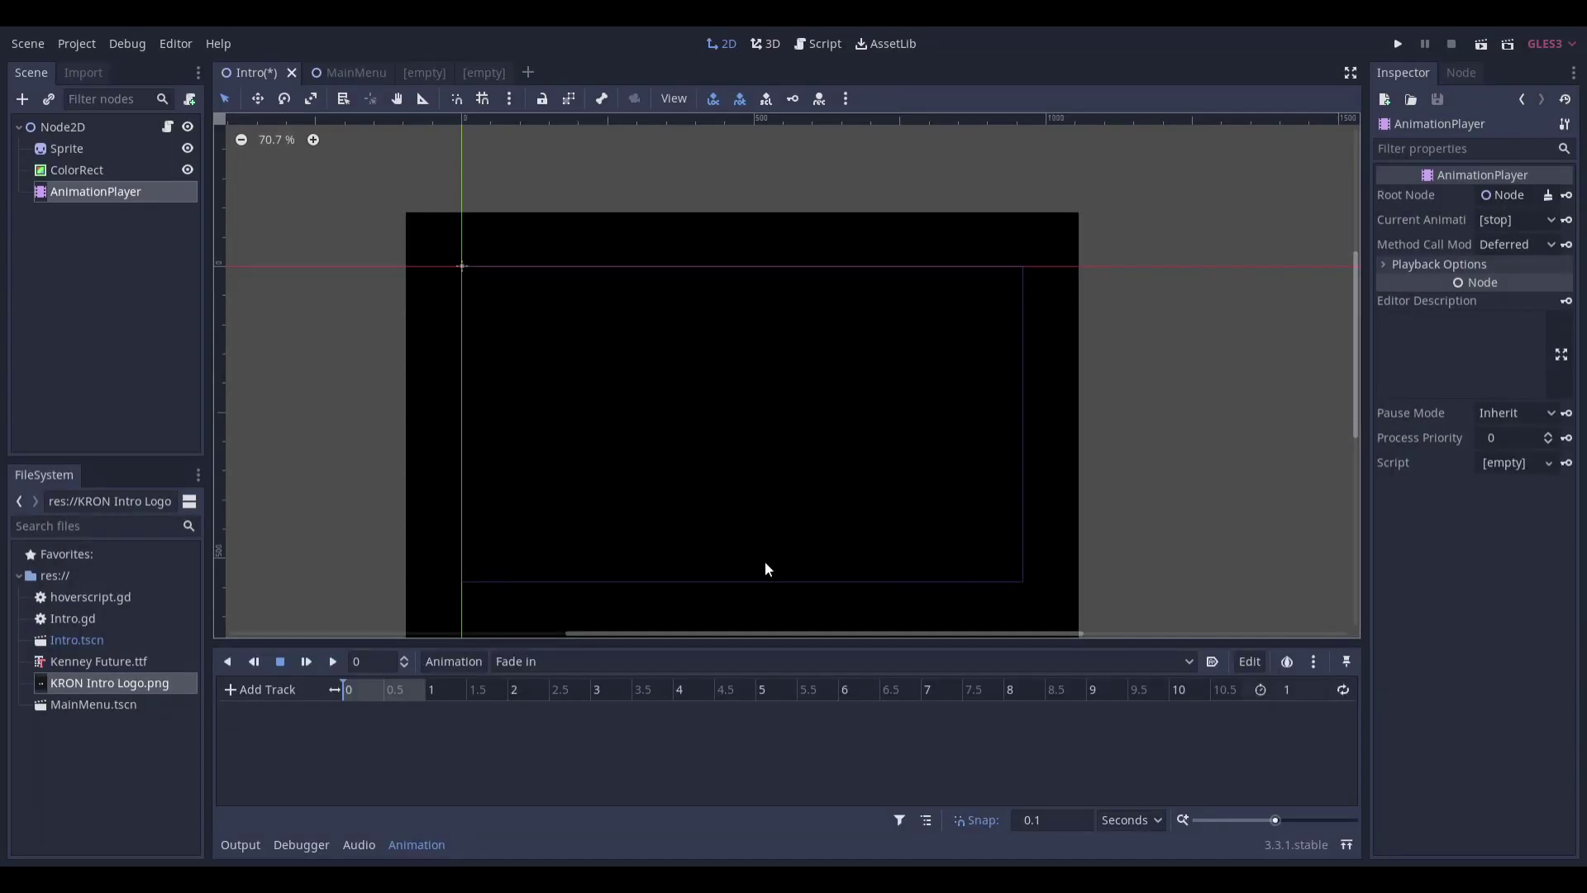
Set the Fade in length to 3 seconds and place the playhead near 1 second
click(1301, 689)
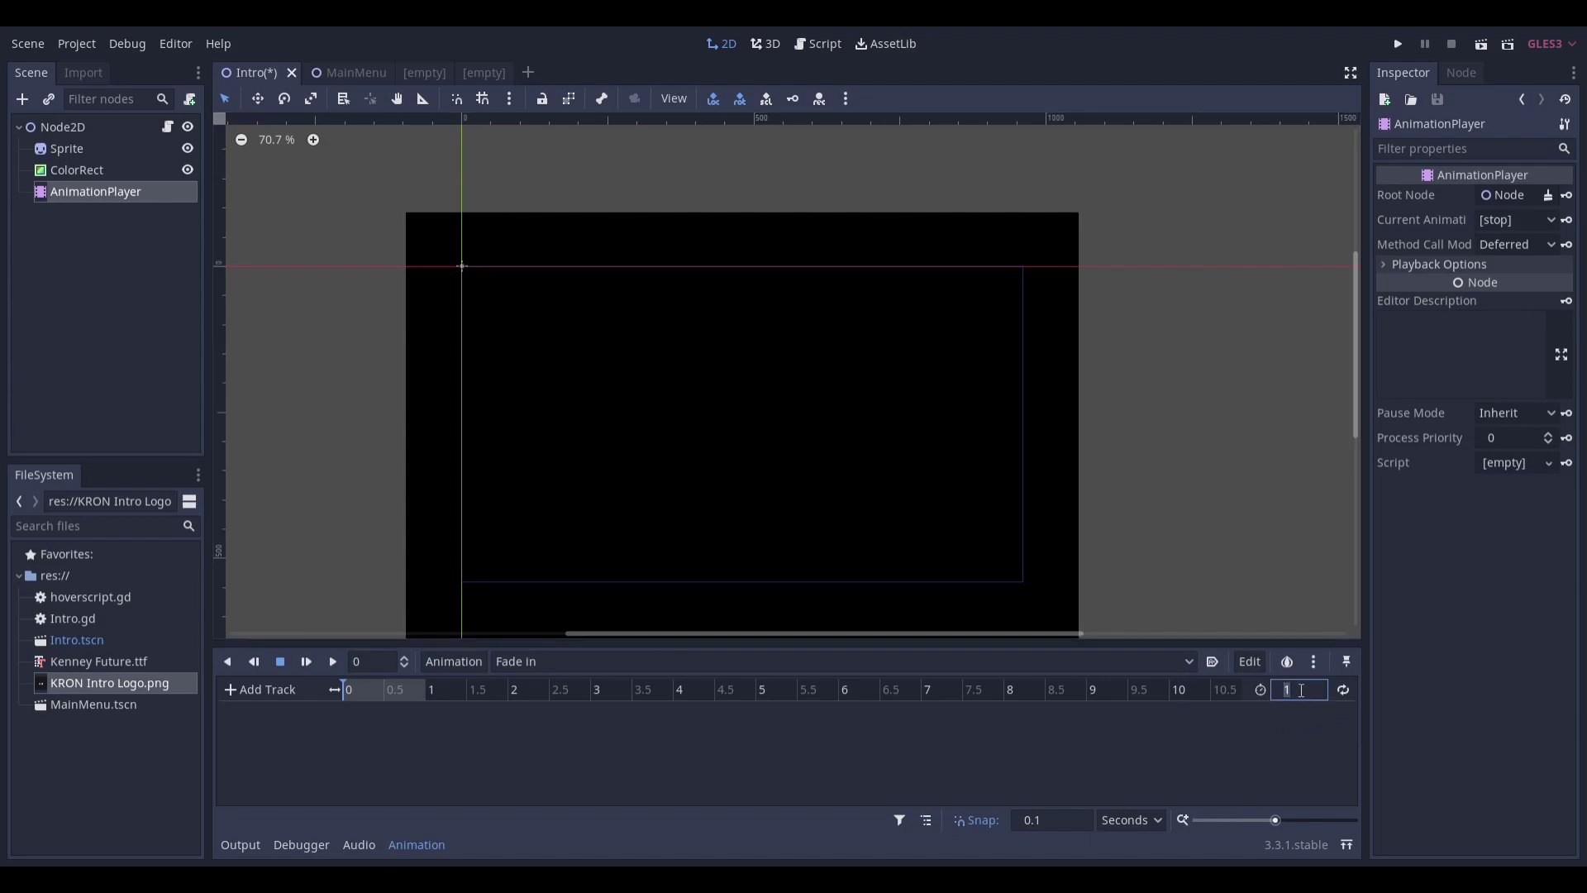
text(3)
key(Return)
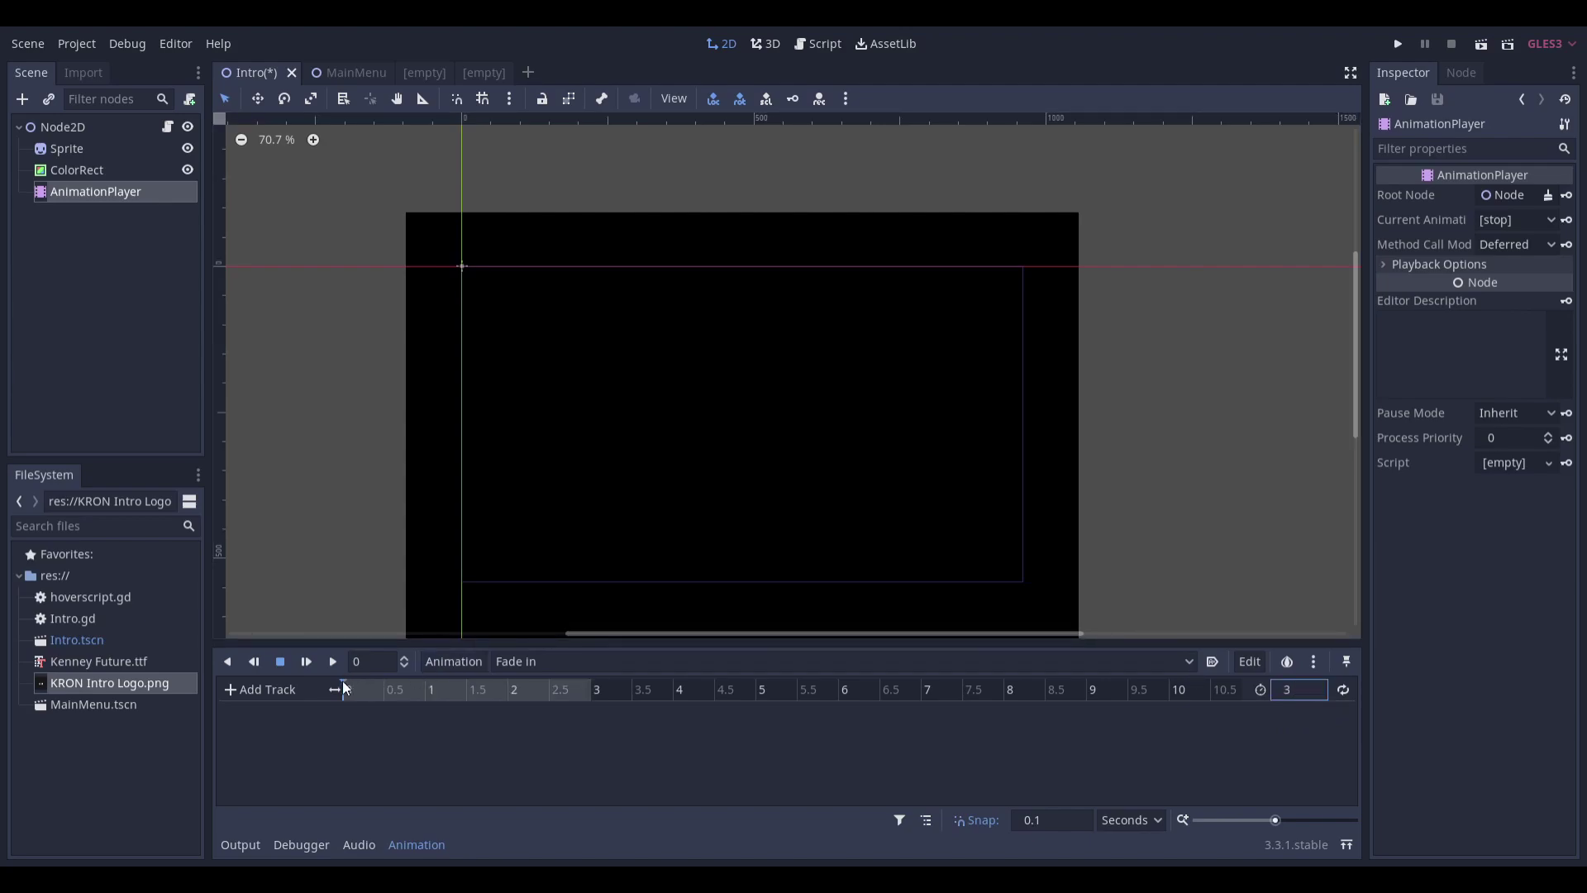
drag(346, 689, 442, 708)
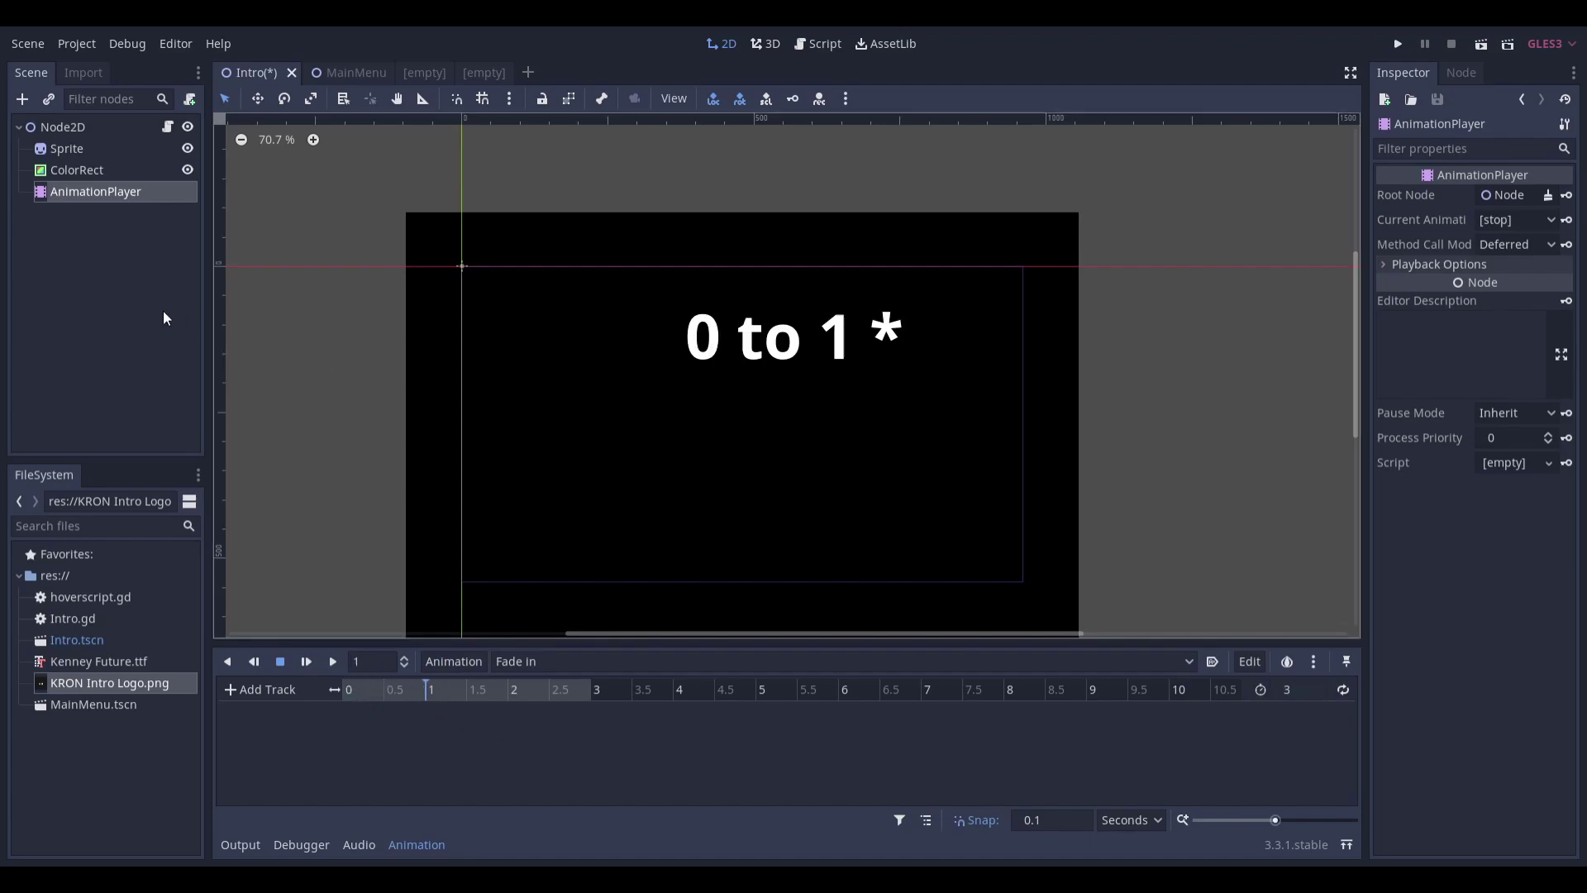
Key the ColorRect's black colour, creating its colour animation track
click(96, 171)
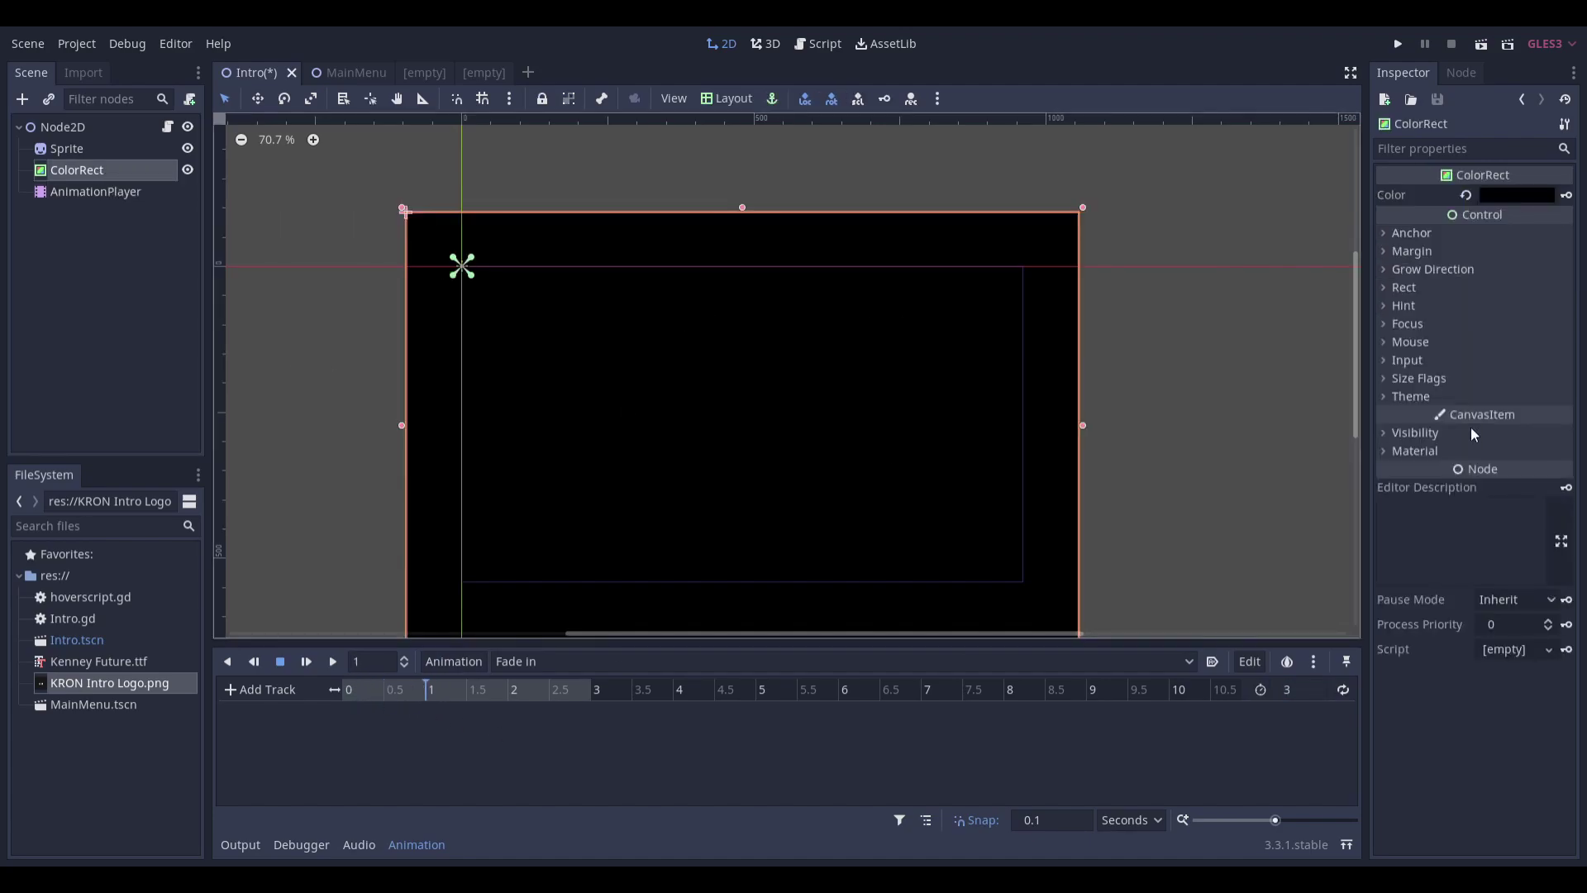
click(1567, 196)
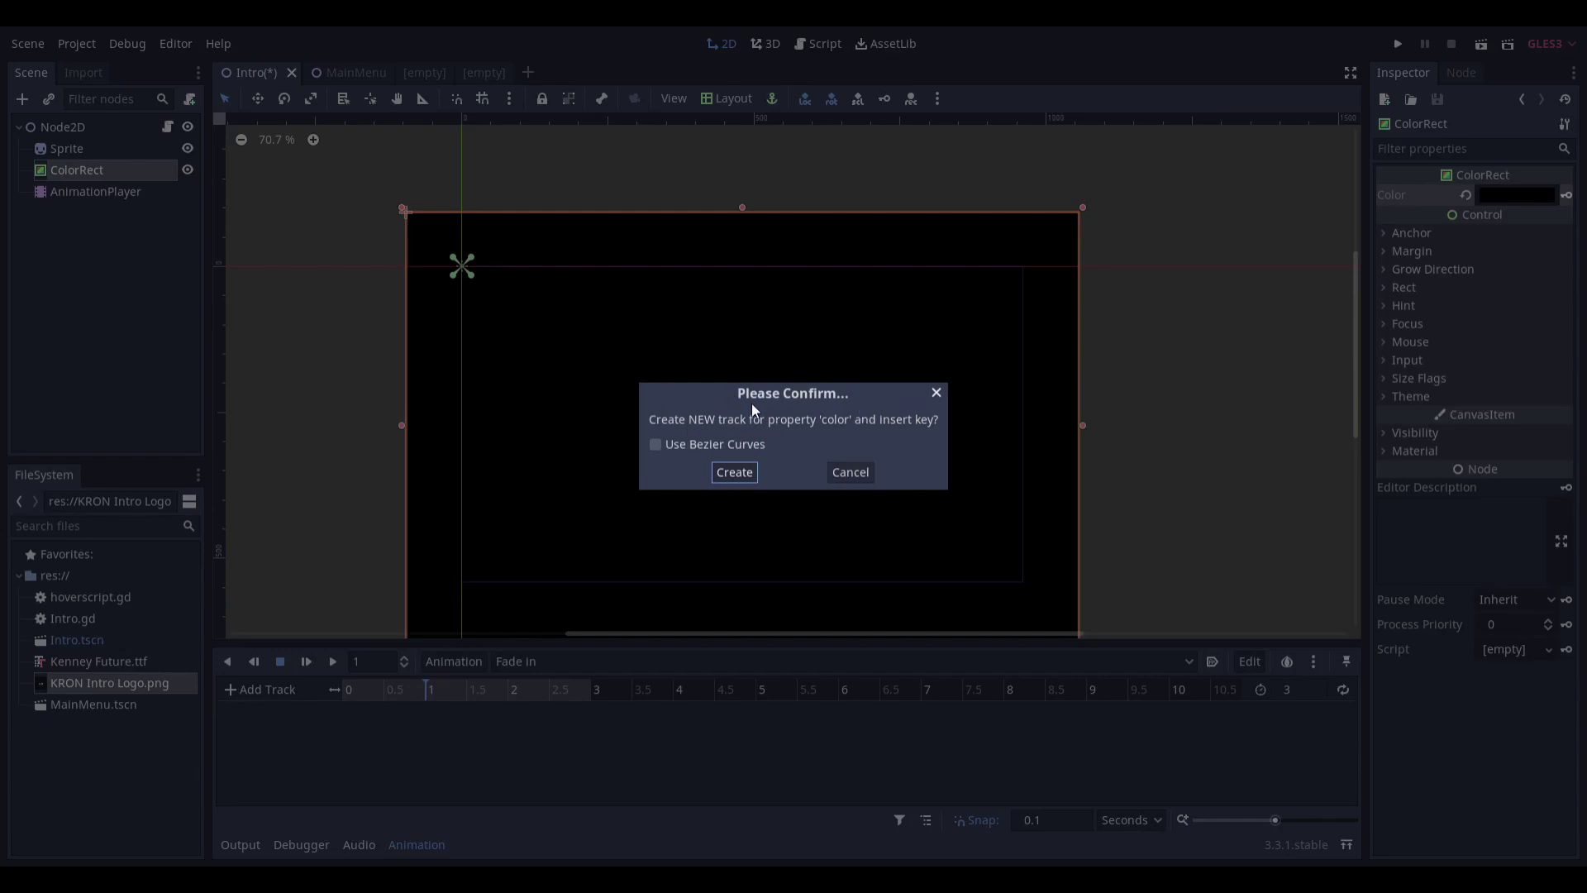
click(734, 473)
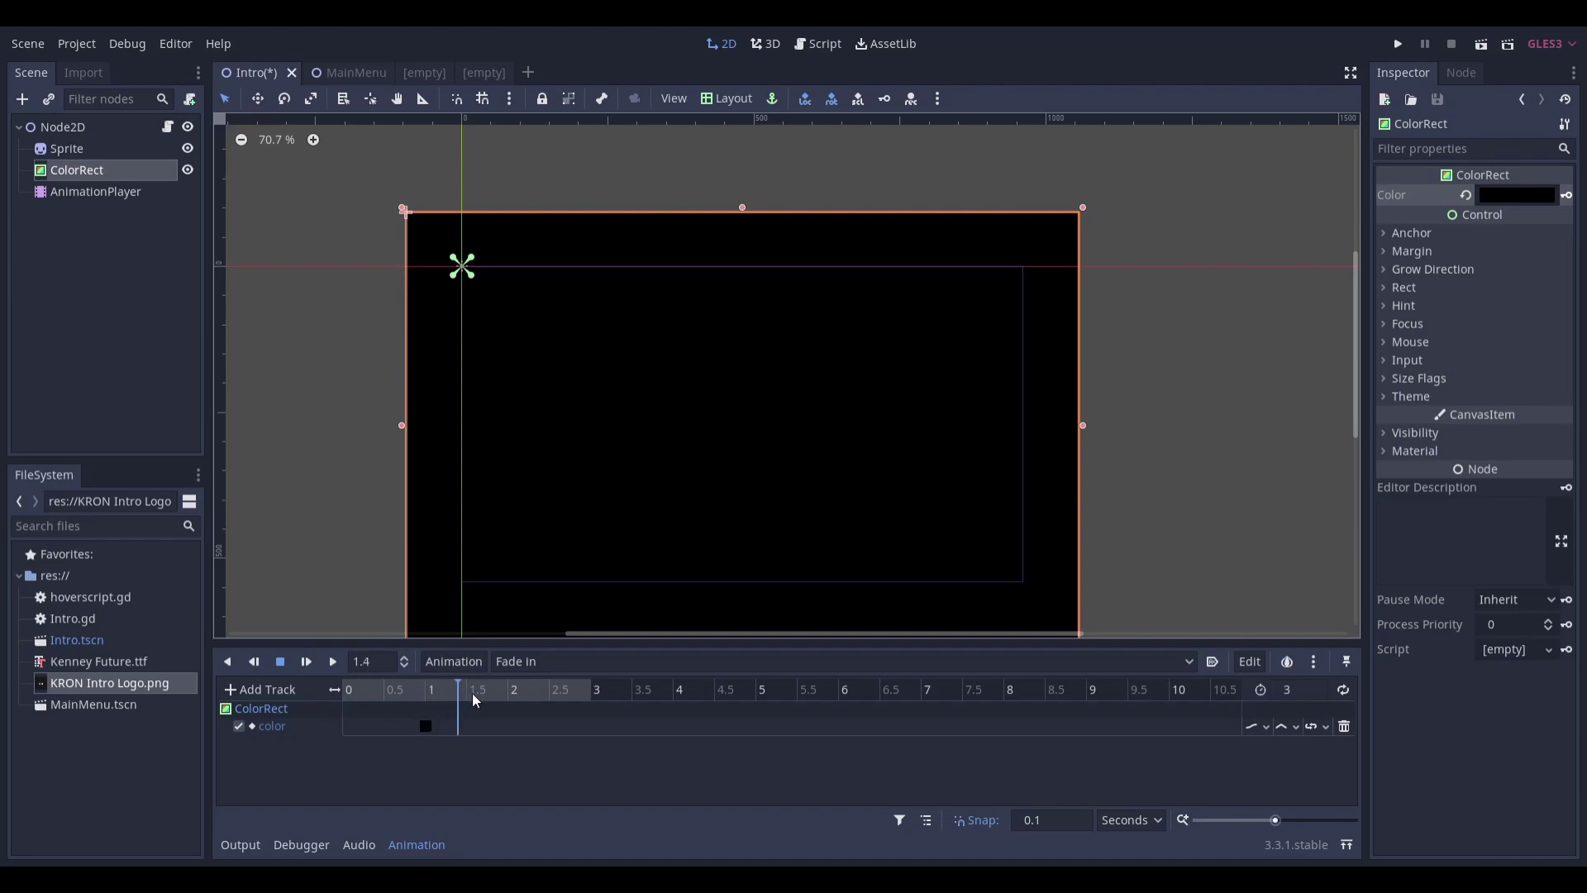
Key the ColorRect fully transparent at 3 seconds, then rewind and preview Fade in
click(595, 690)
click(1522, 195)
drag(1375, 364, 1272, 360)
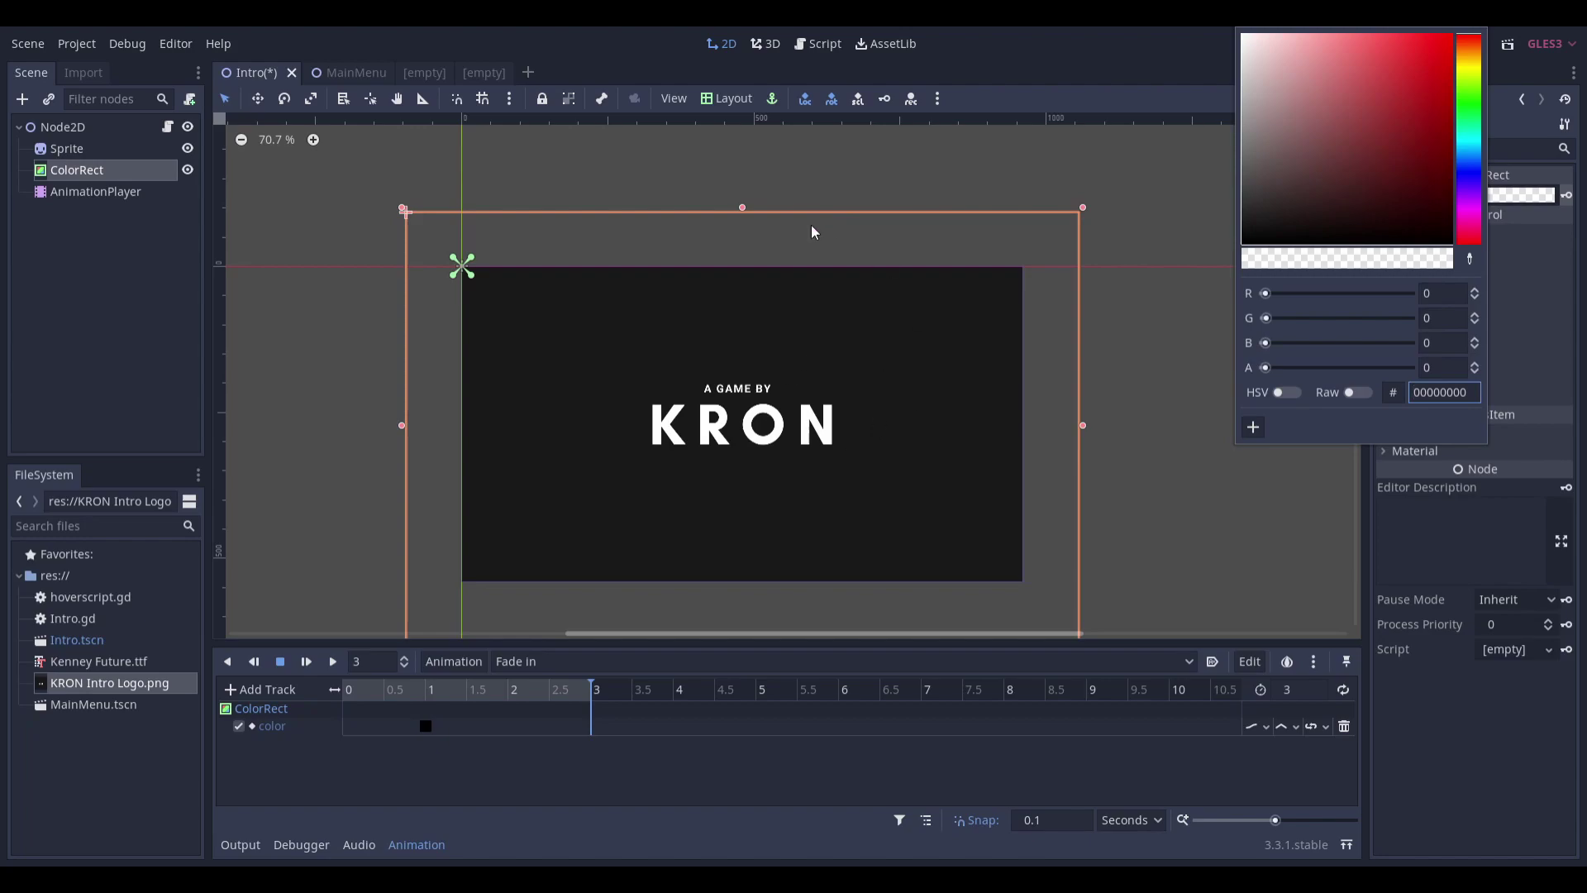
click(1528, 183)
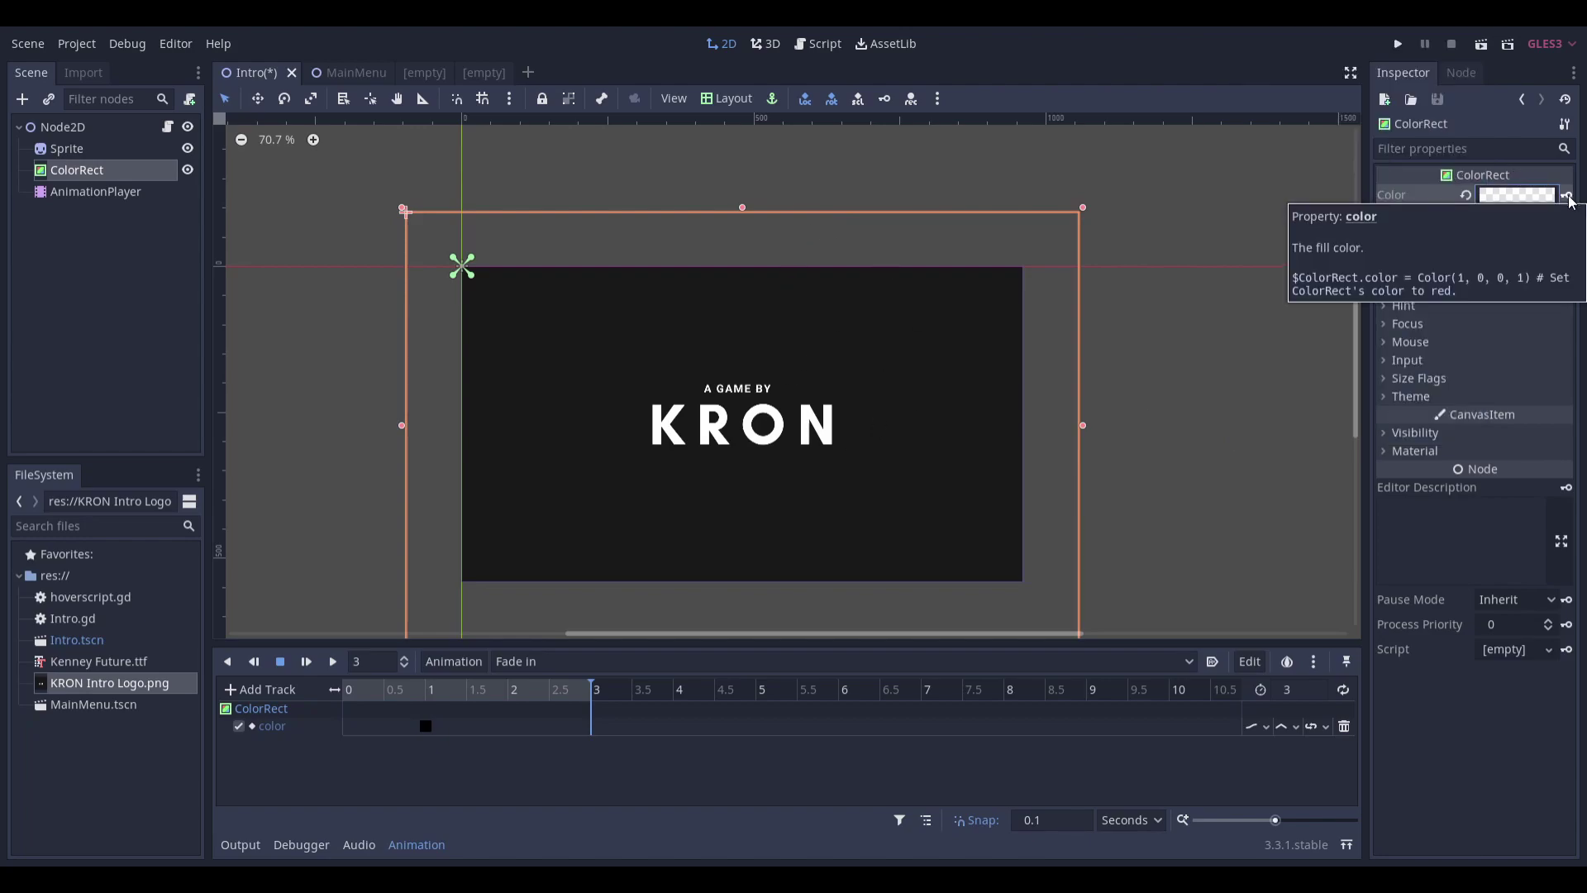
click(1567, 195)
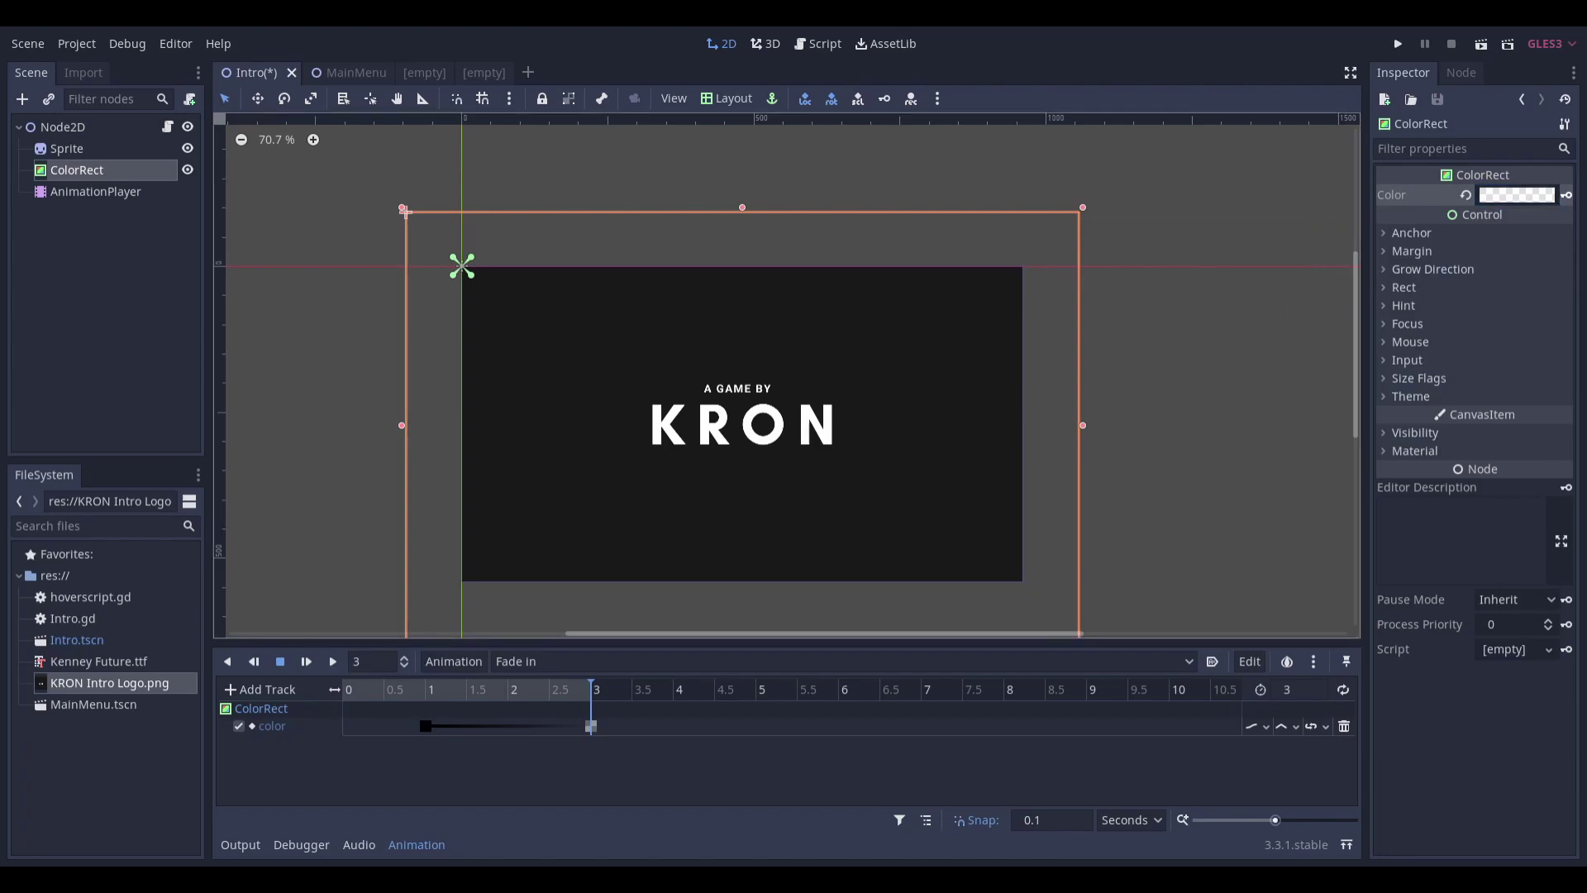
drag(591, 690, 344, 689)
click(333, 662)
Create a new 'Fade out' animation with a length of 3 seconds
click(454, 661)
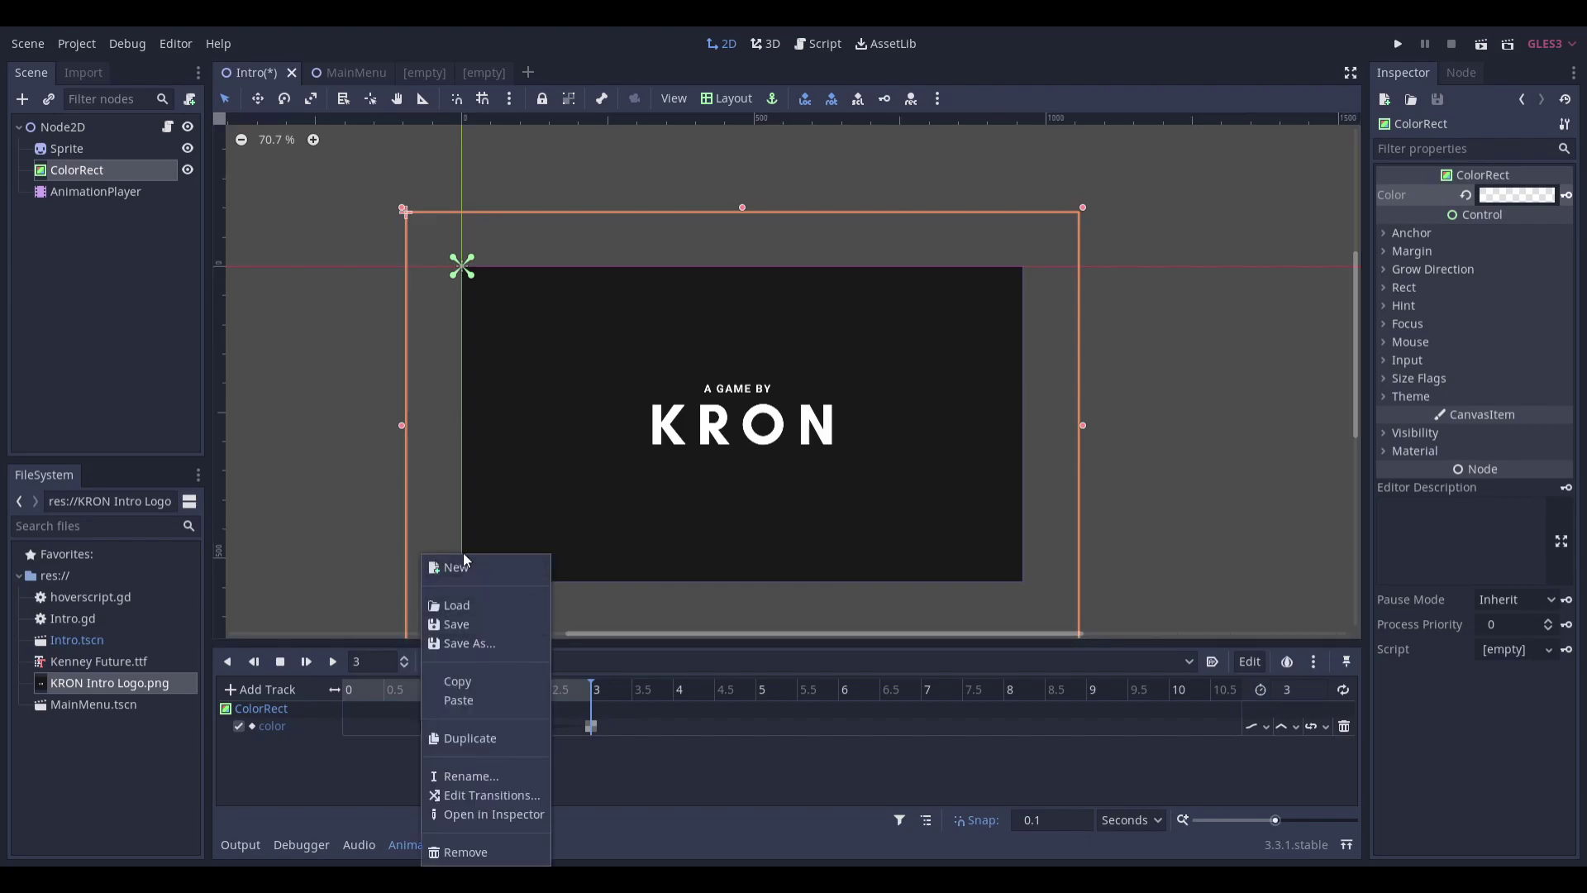
click(456, 567)
text(Fade out)
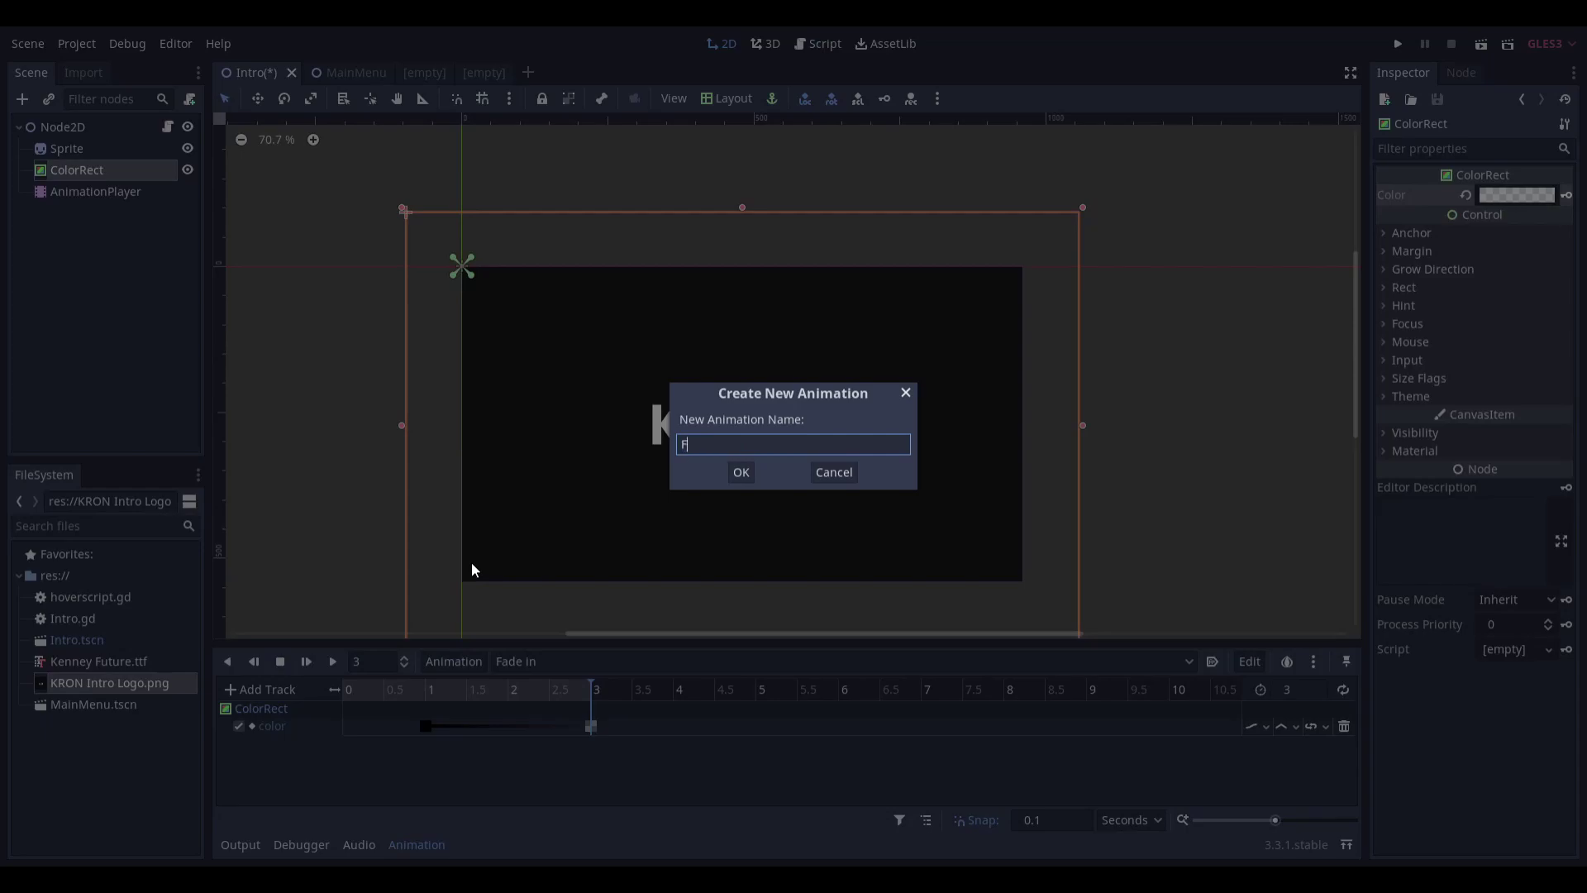
key(Return)
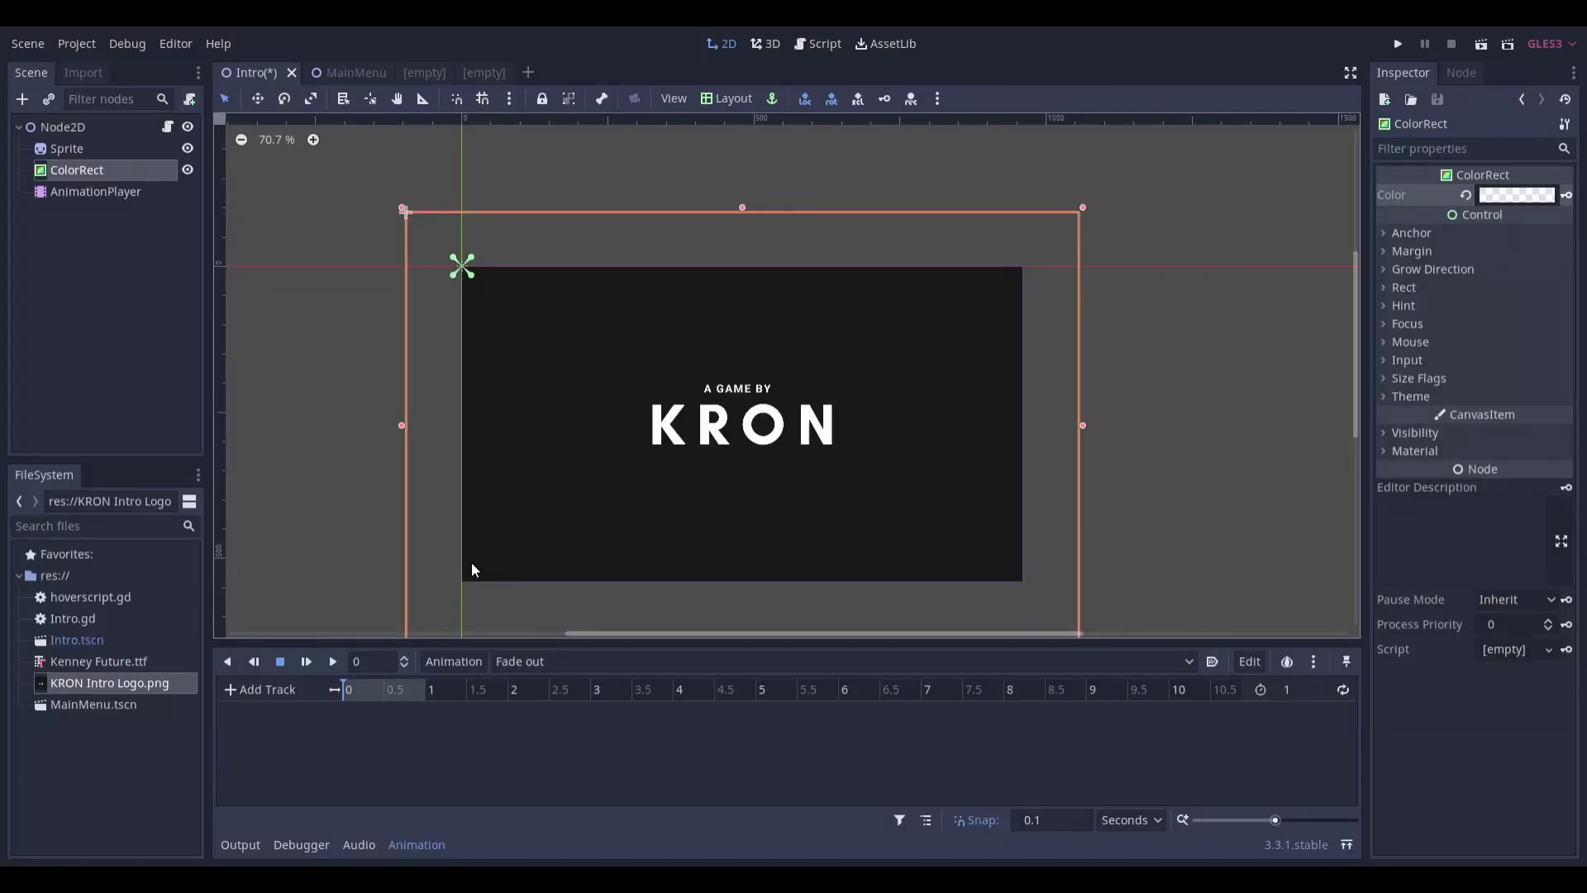
click(1302, 696)
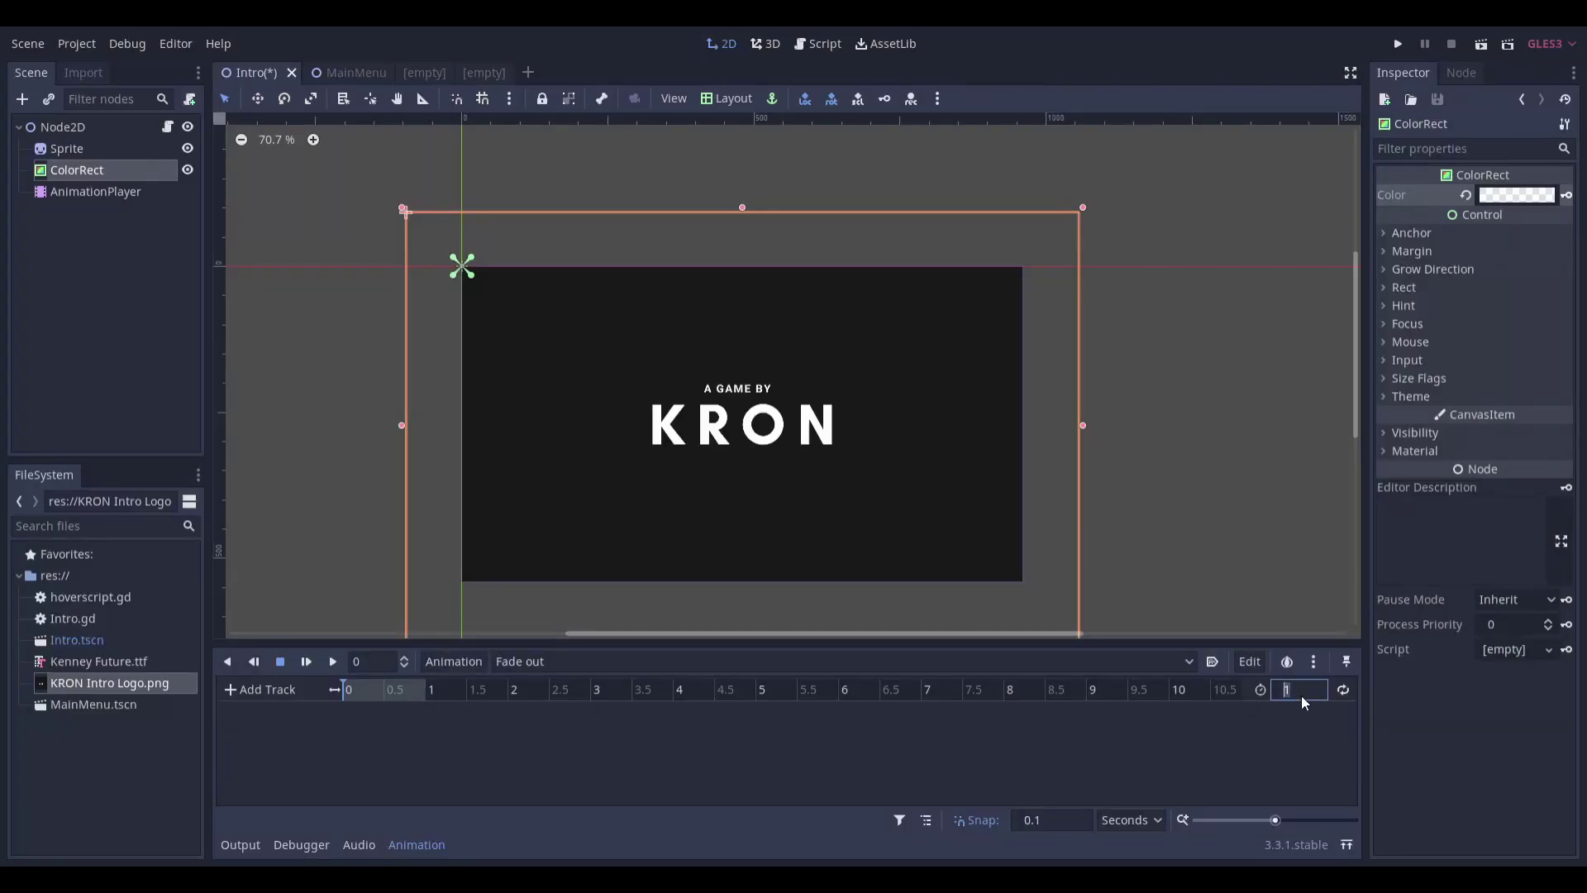
text(3)
key(Return)
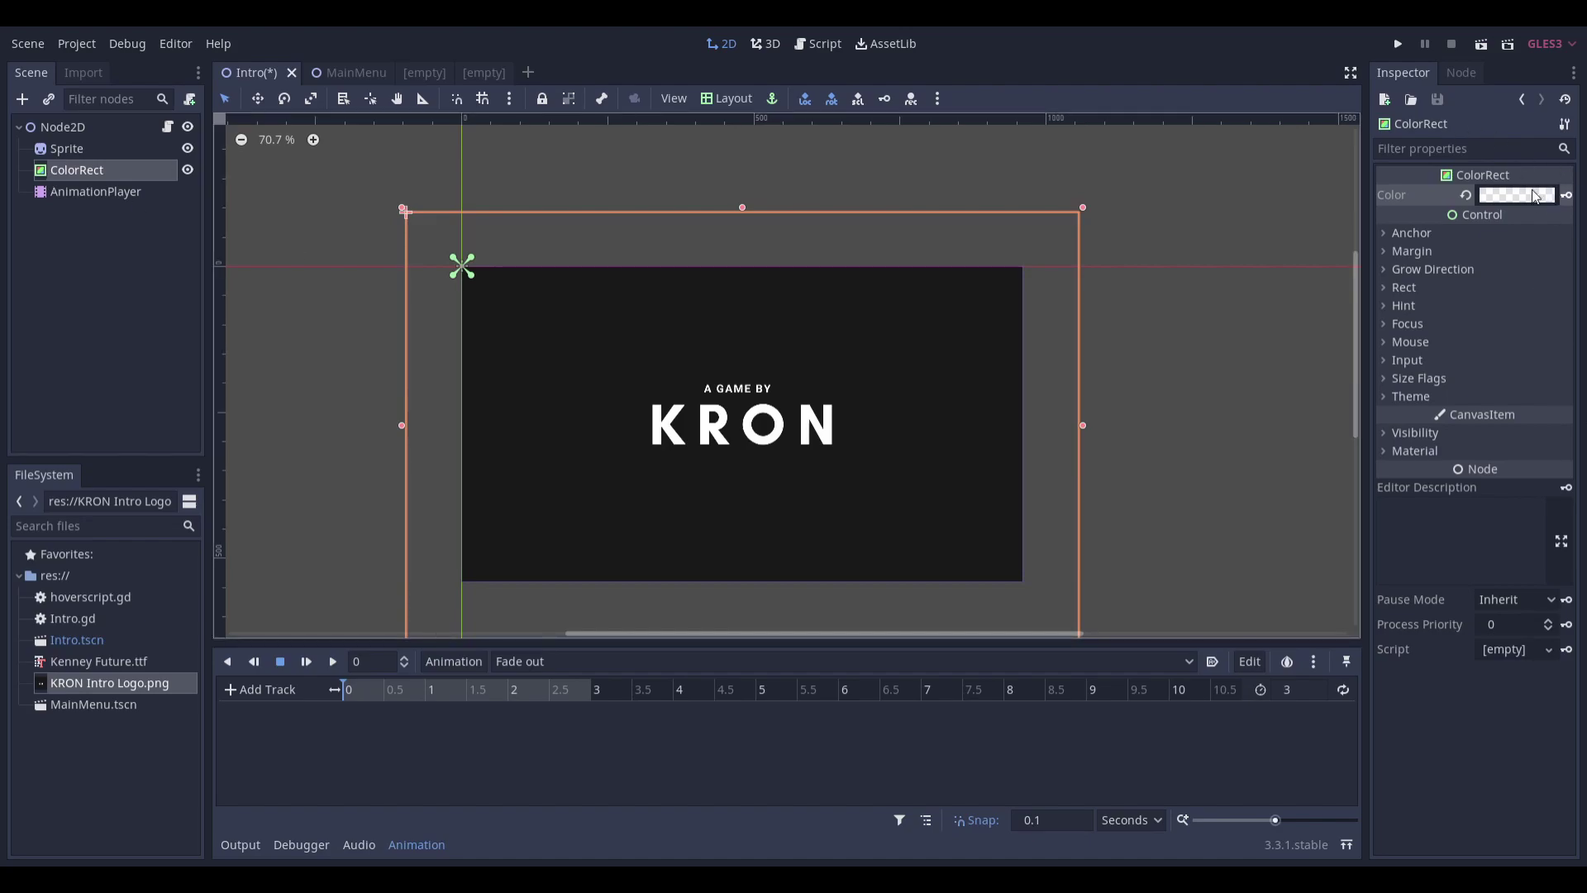
Key the ColorRect transparent at 0 s and fully opaque black at 2 s
click(1567, 197)
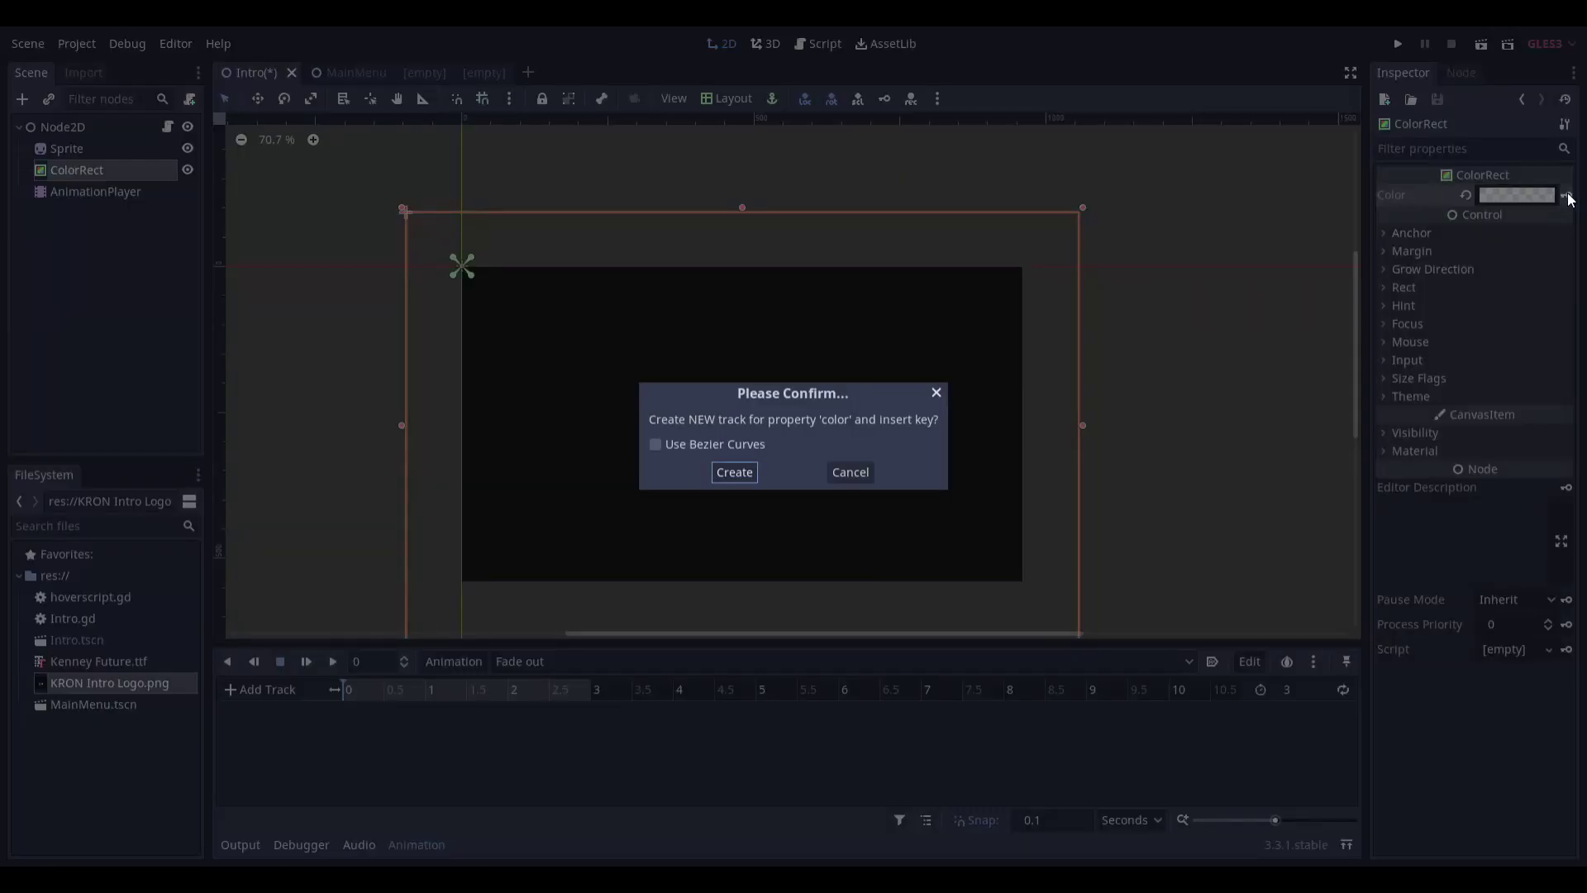
key(Return)
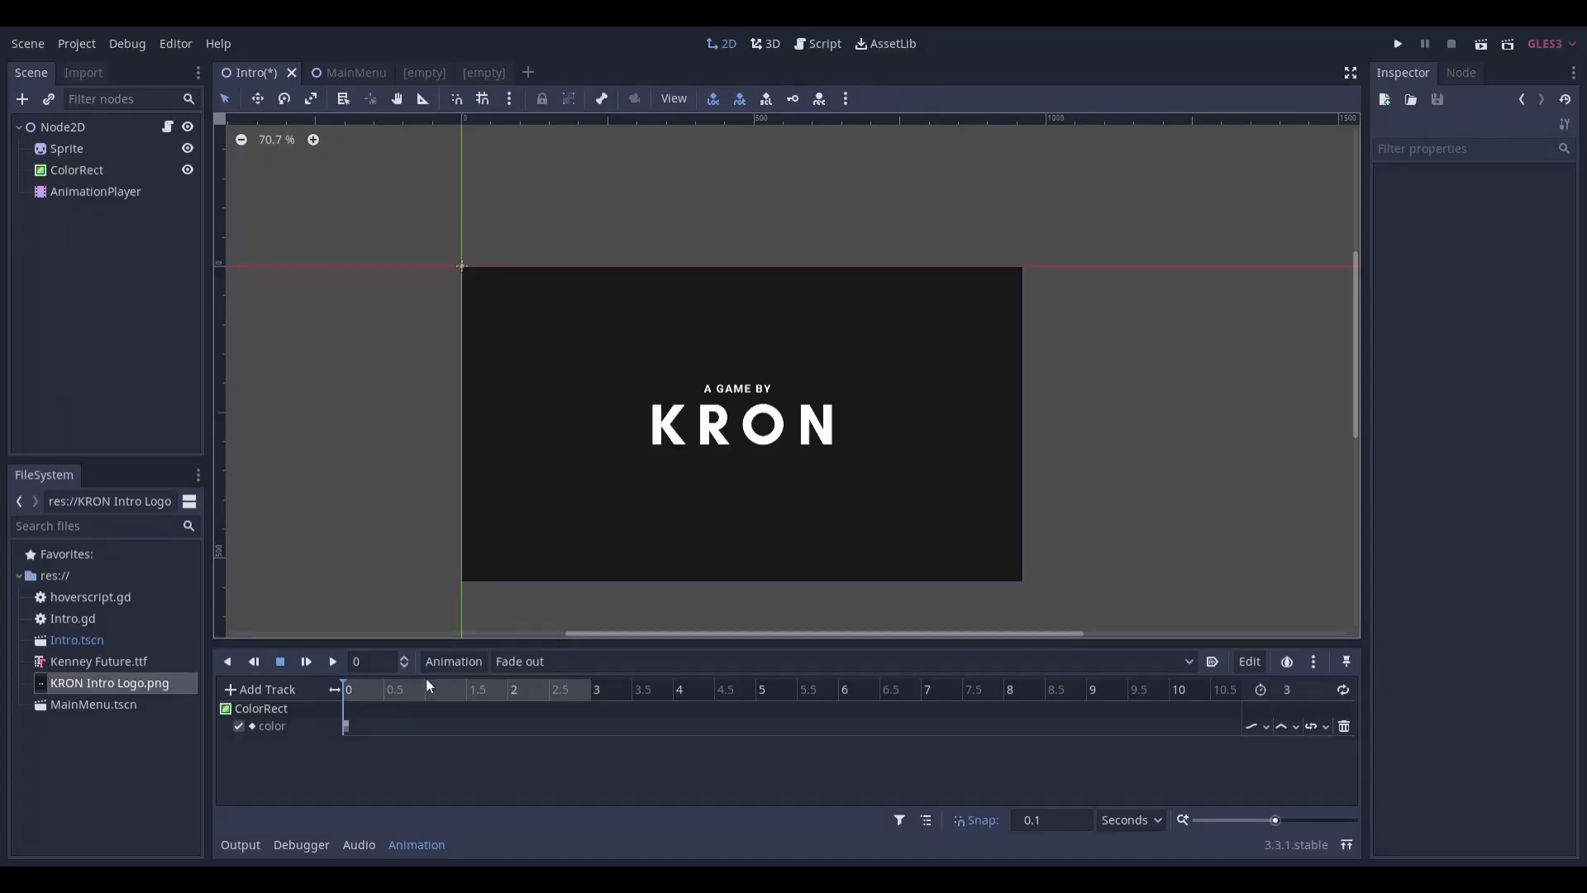
drag(496, 691, 515, 693)
click(70, 172)
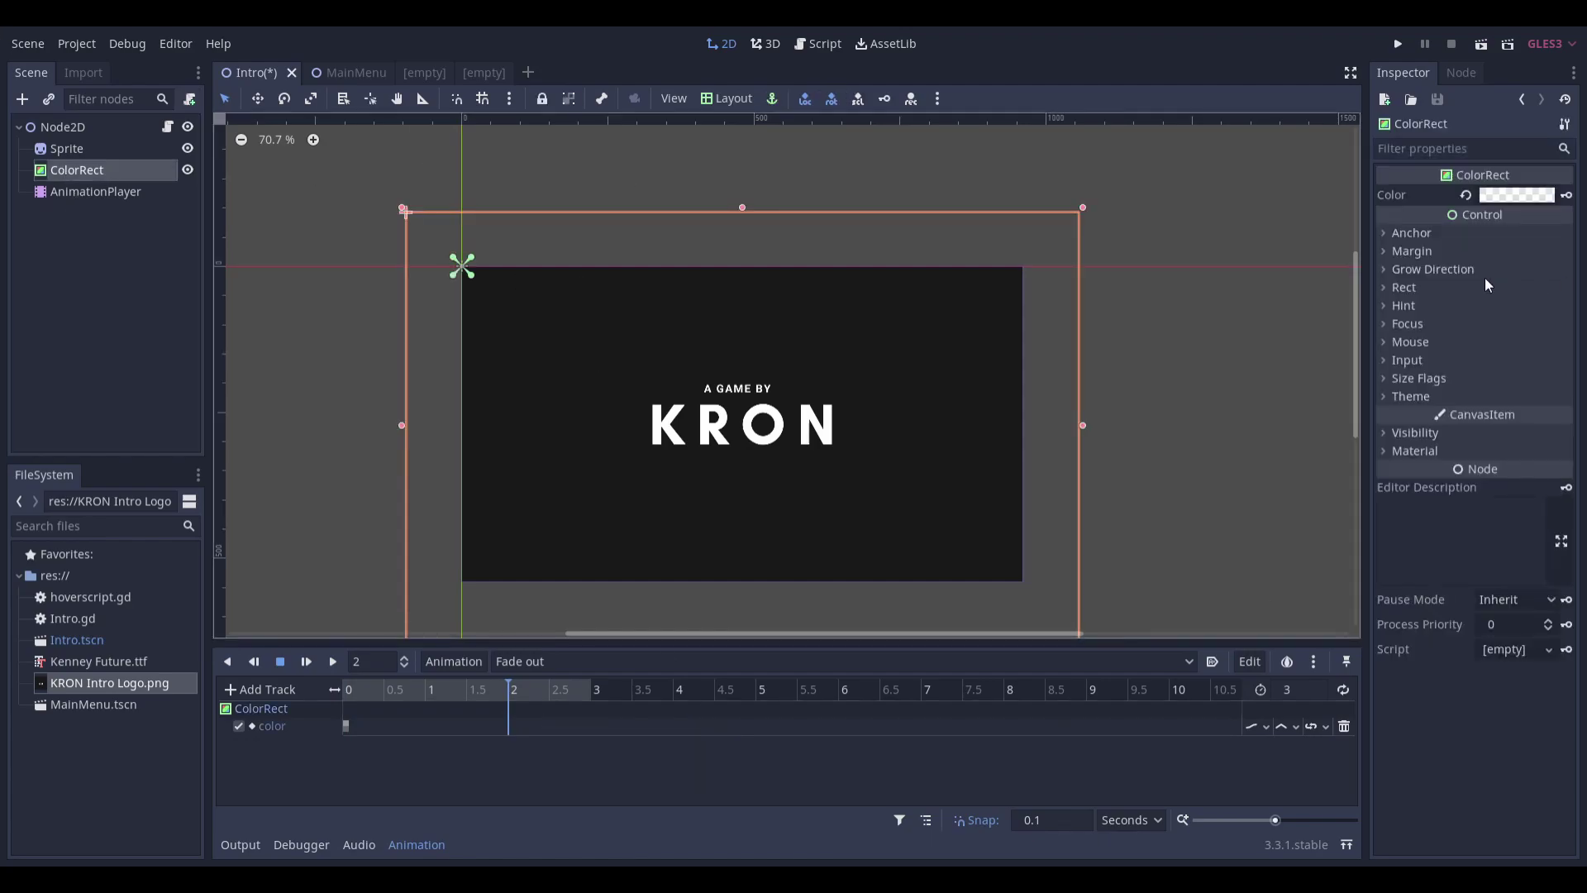
click(1517, 196)
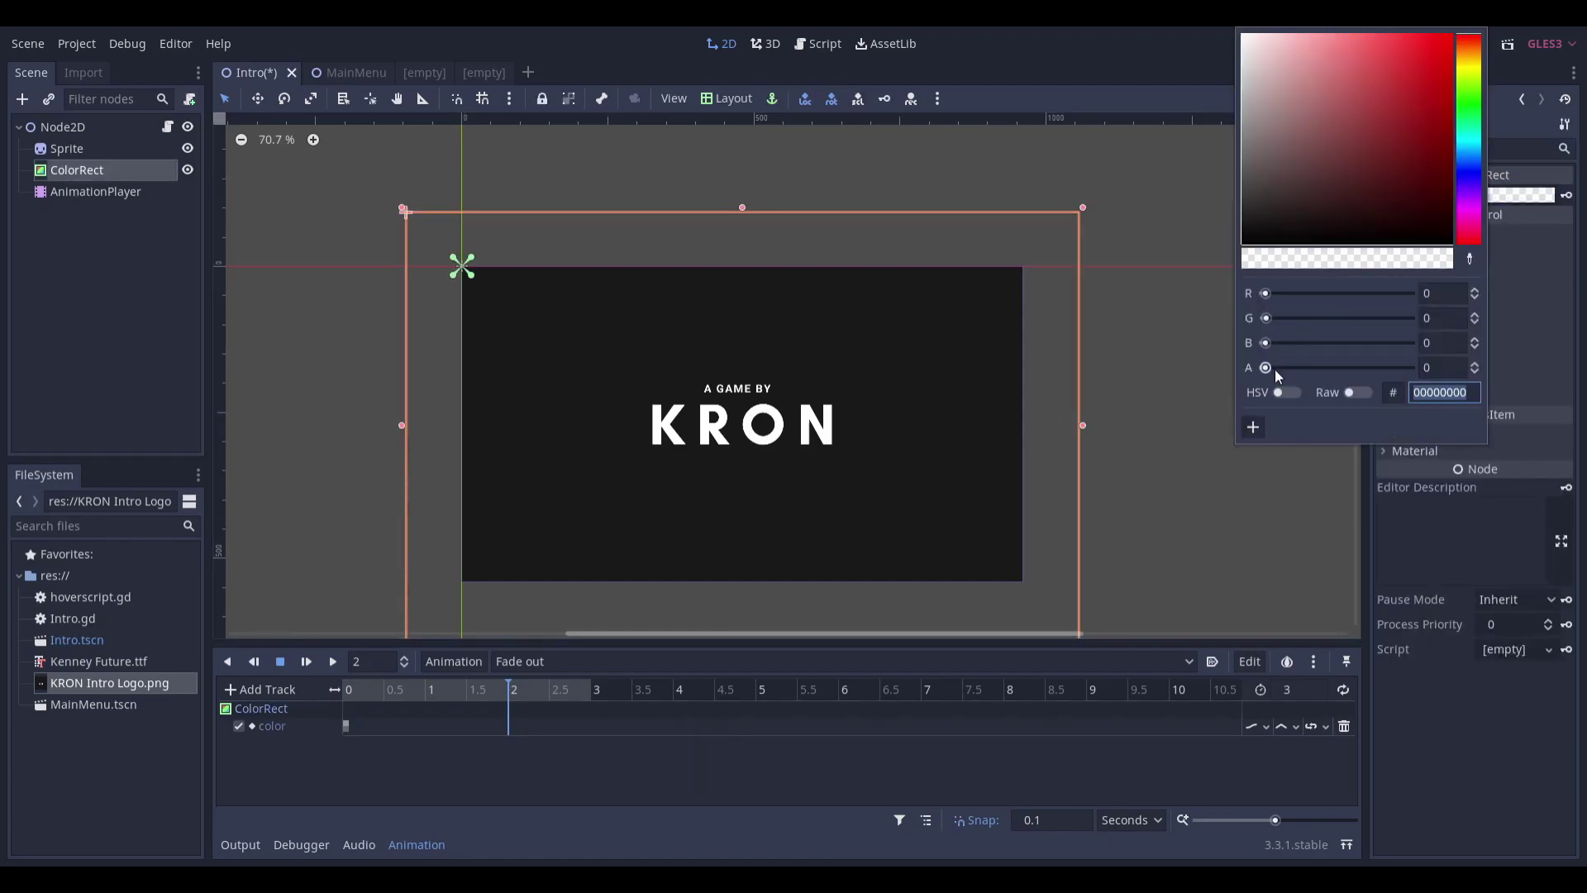
drag(1274, 369, 1415, 370)
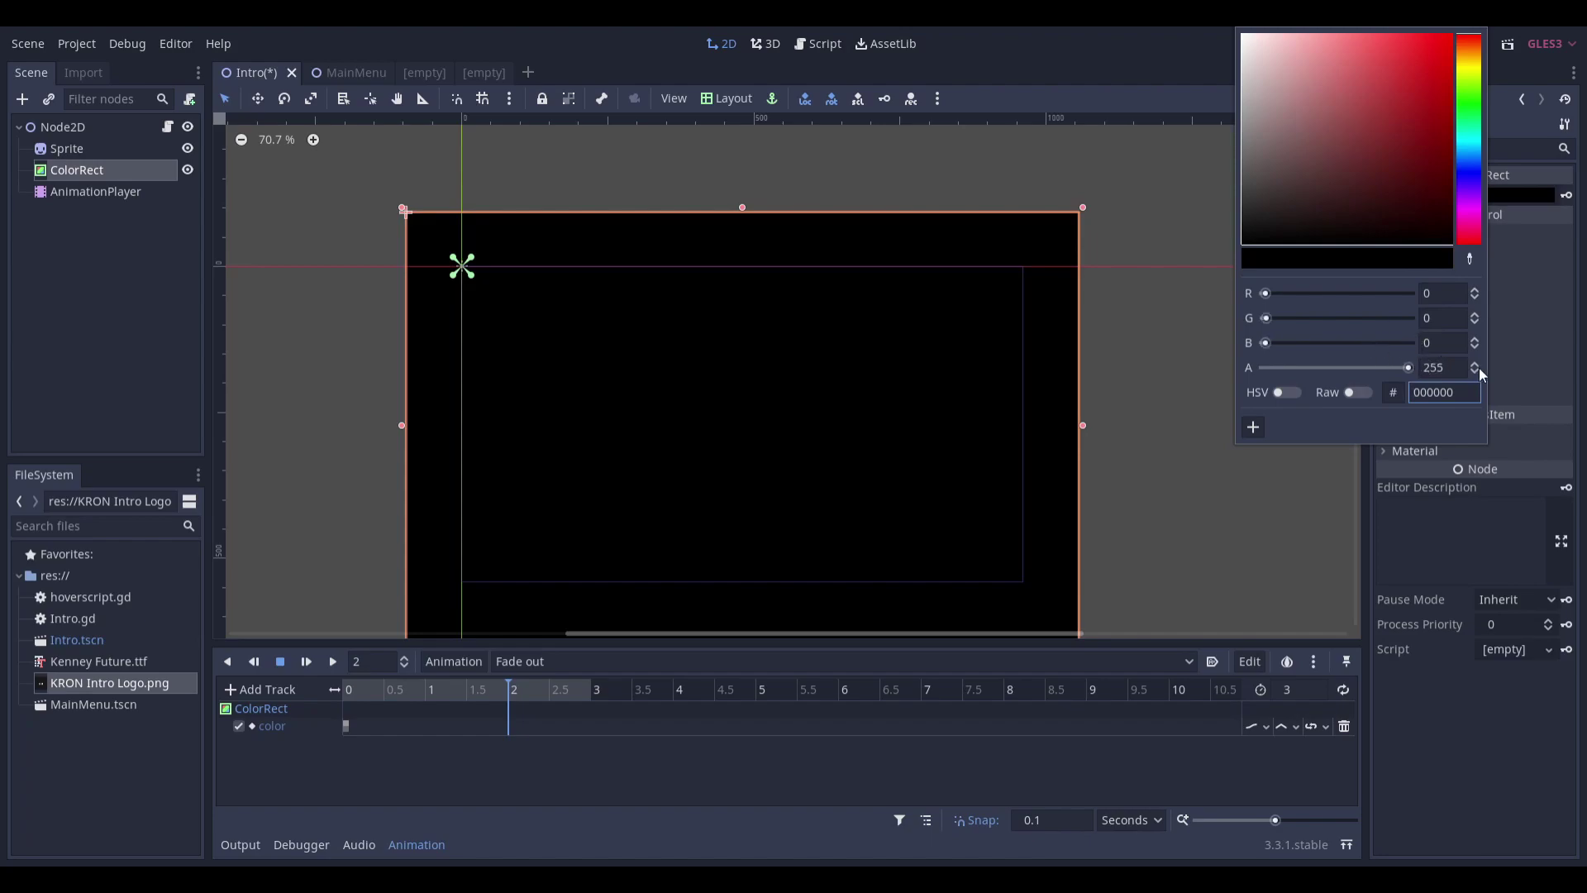
click(1568, 196)
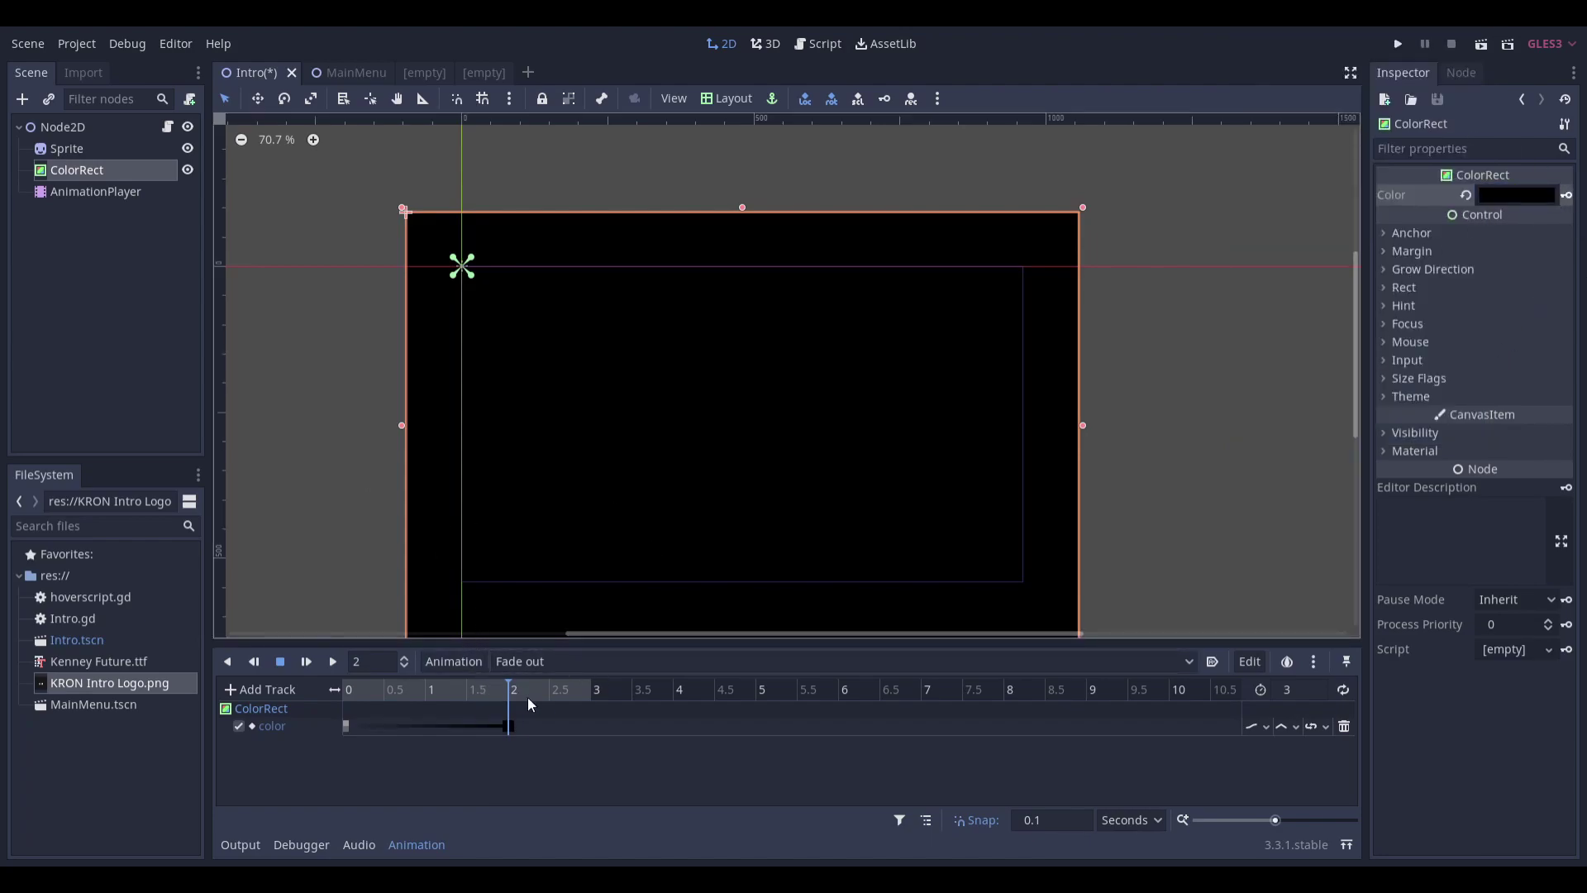
click(113, 229)
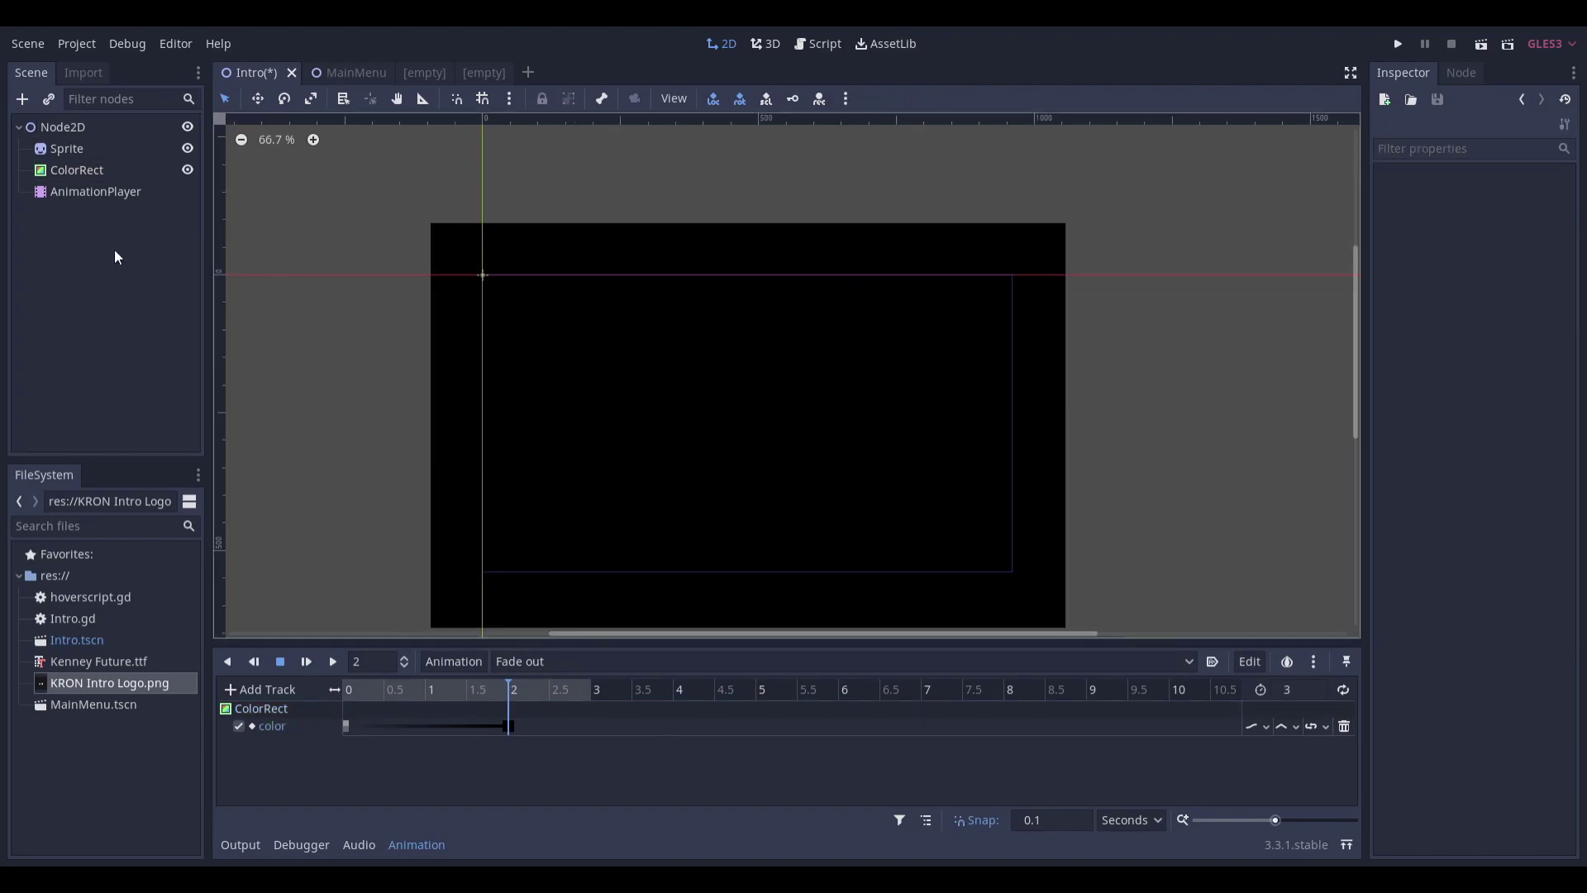
Attach the existing res://Intro.gd script to the root Node2D
click(76, 128)
click(189, 99)
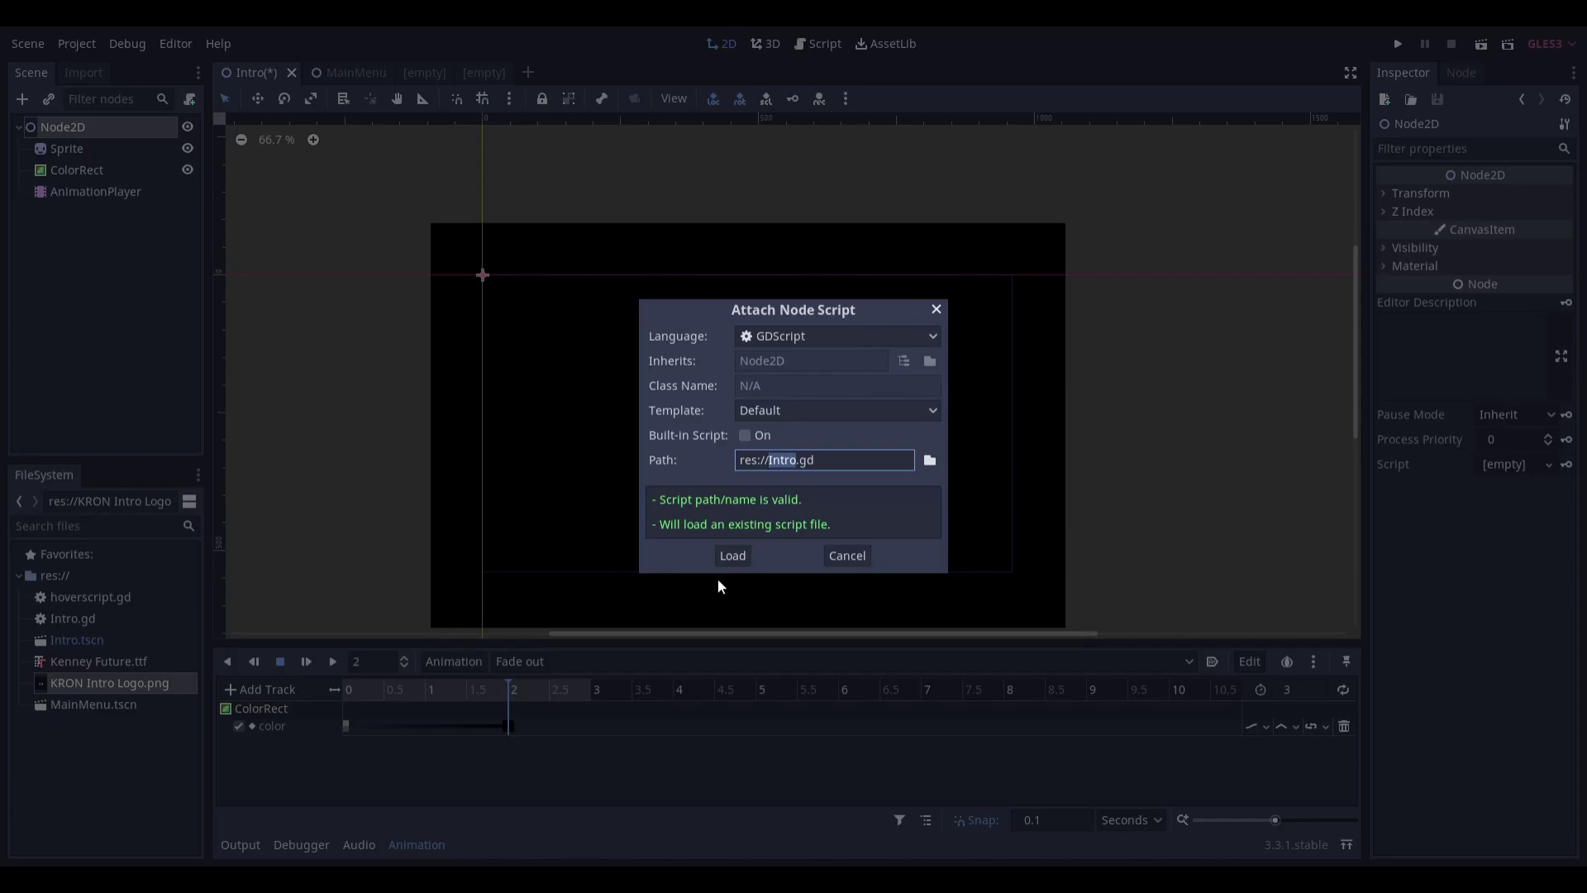
click(731, 555)
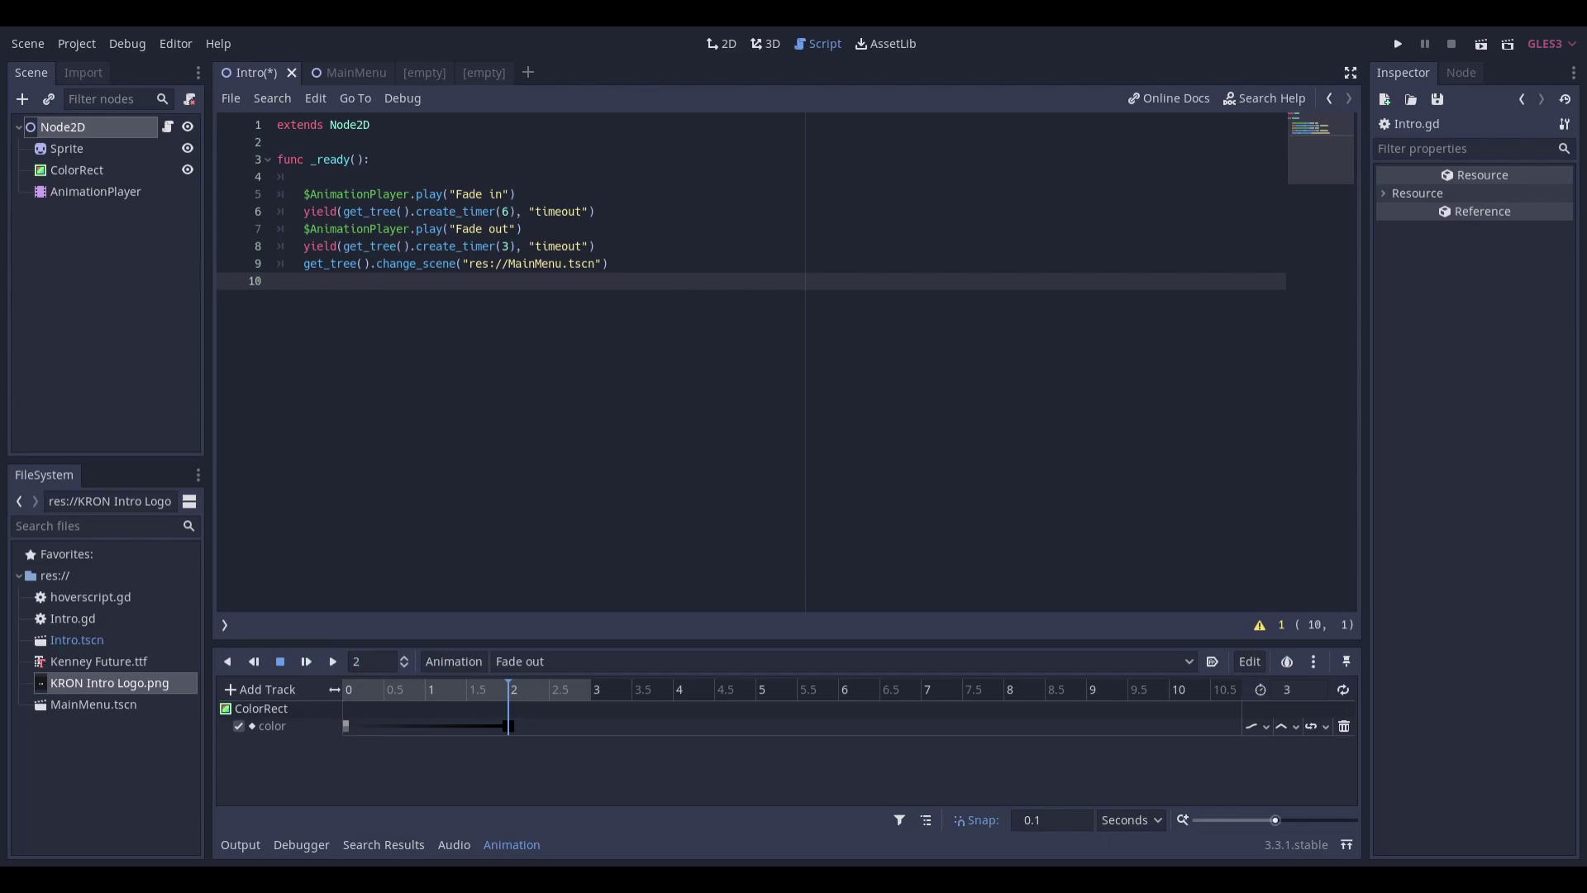
In Intro.gd, highlight the func _ready(): line and the Fade in play statement
drag(377, 160, 275, 160)
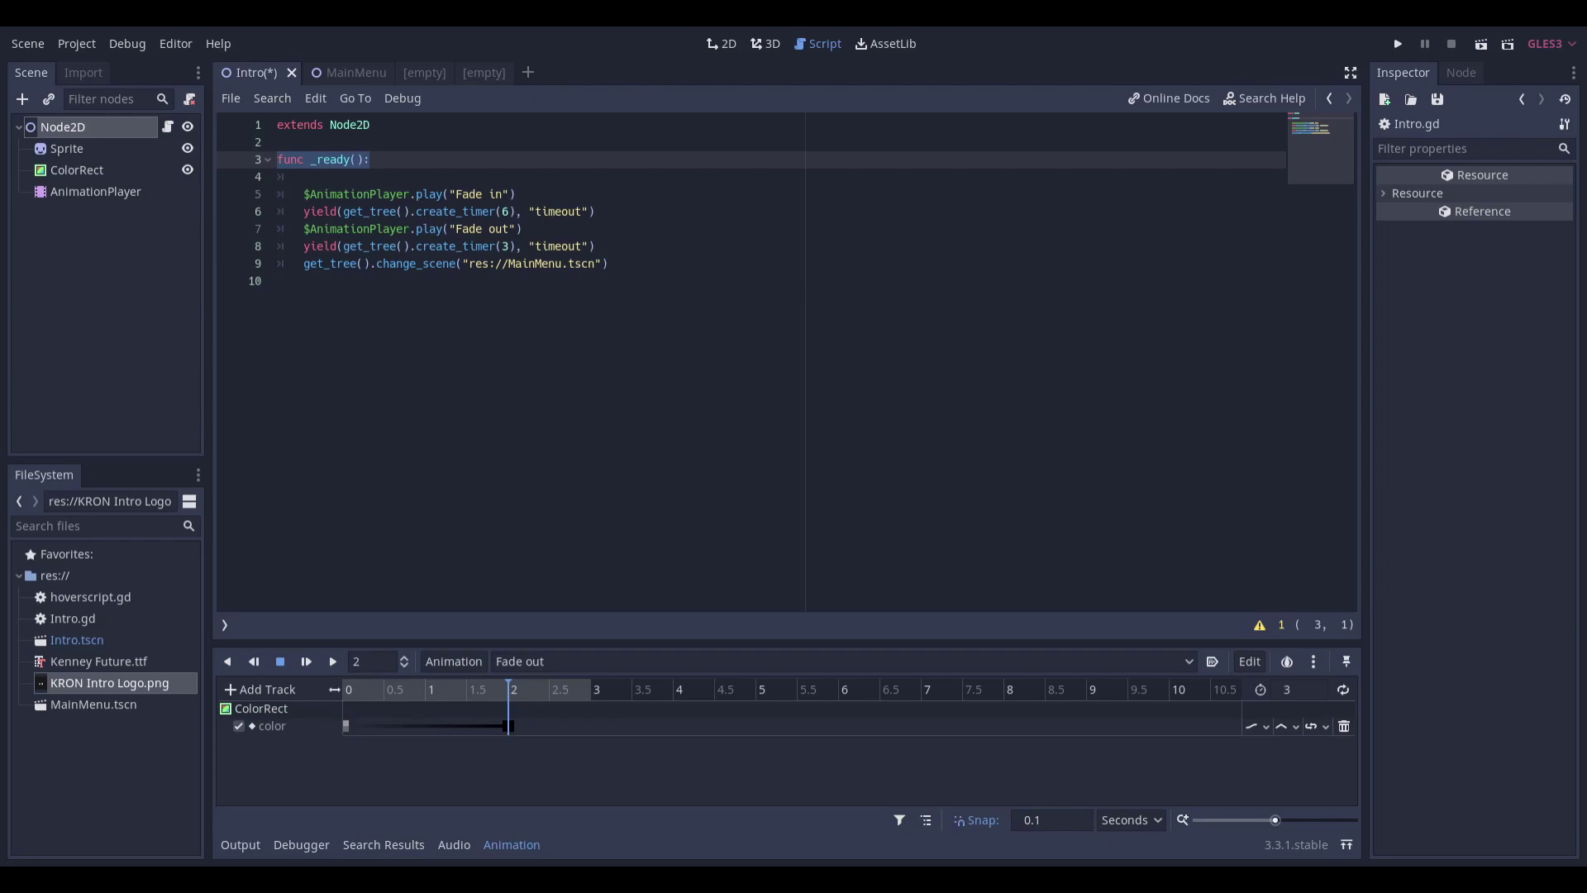
click(277, 281)
drag(516, 194, 303, 188)
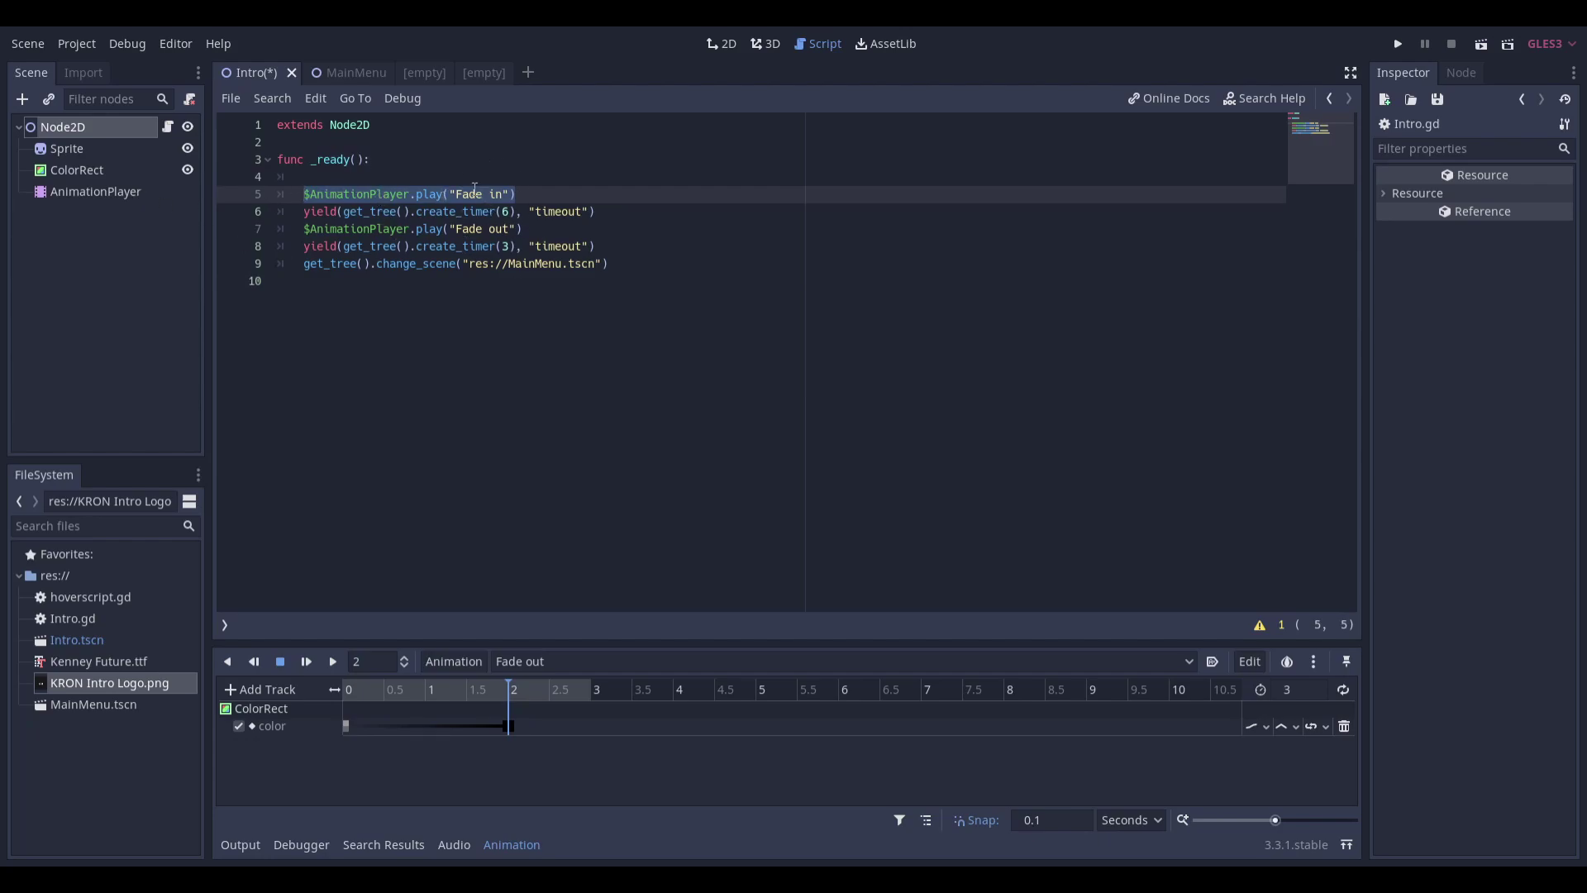
click(278, 281)
drag(596, 211, 302, 215)
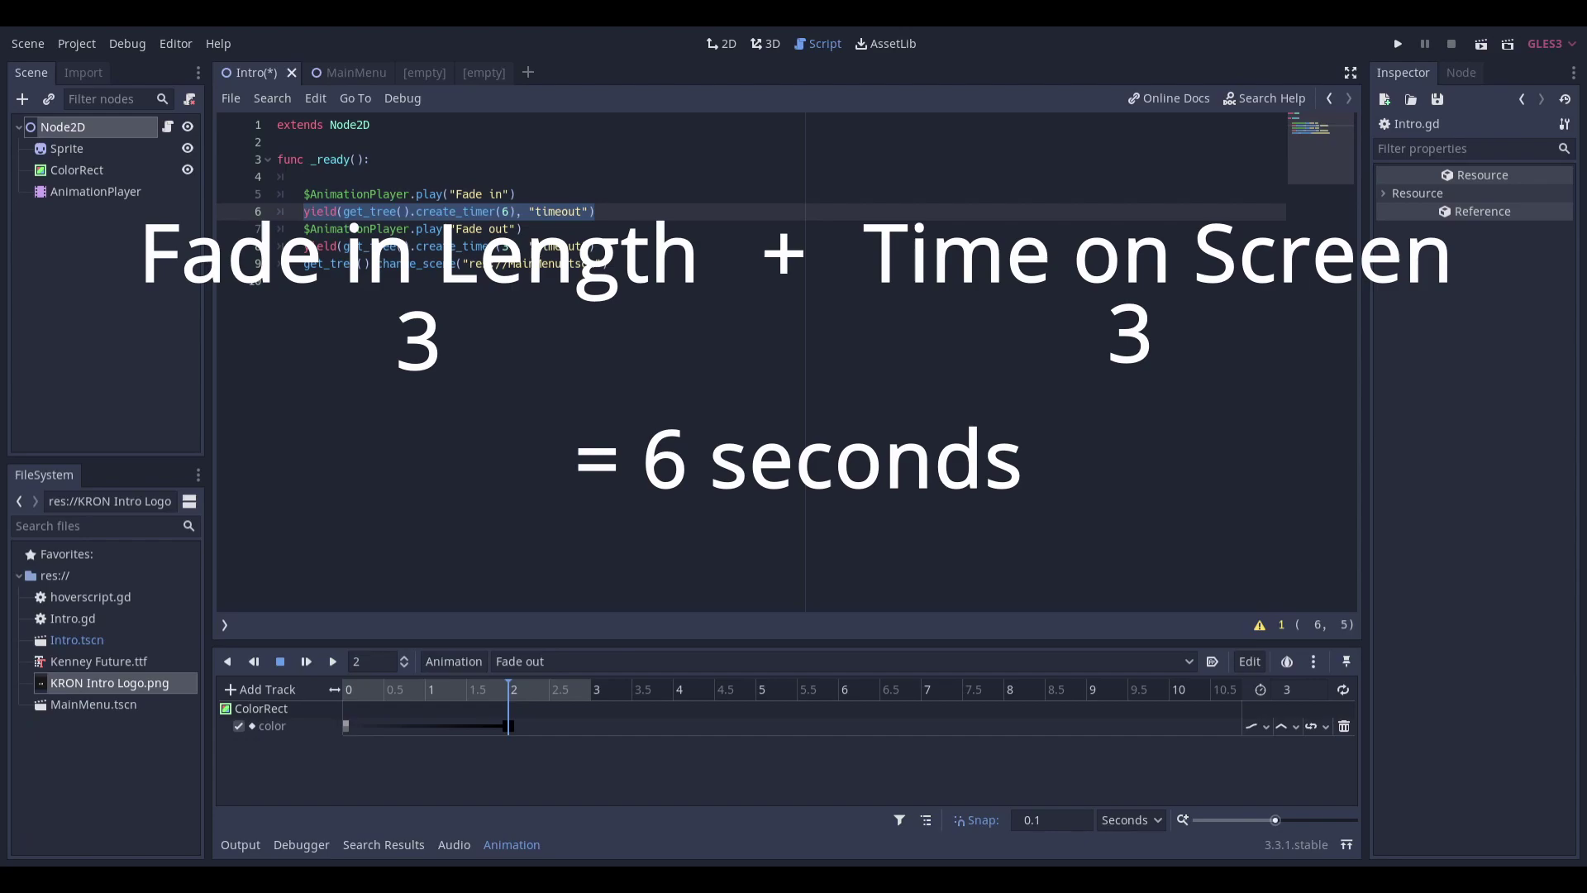
triple_click(318, 230)
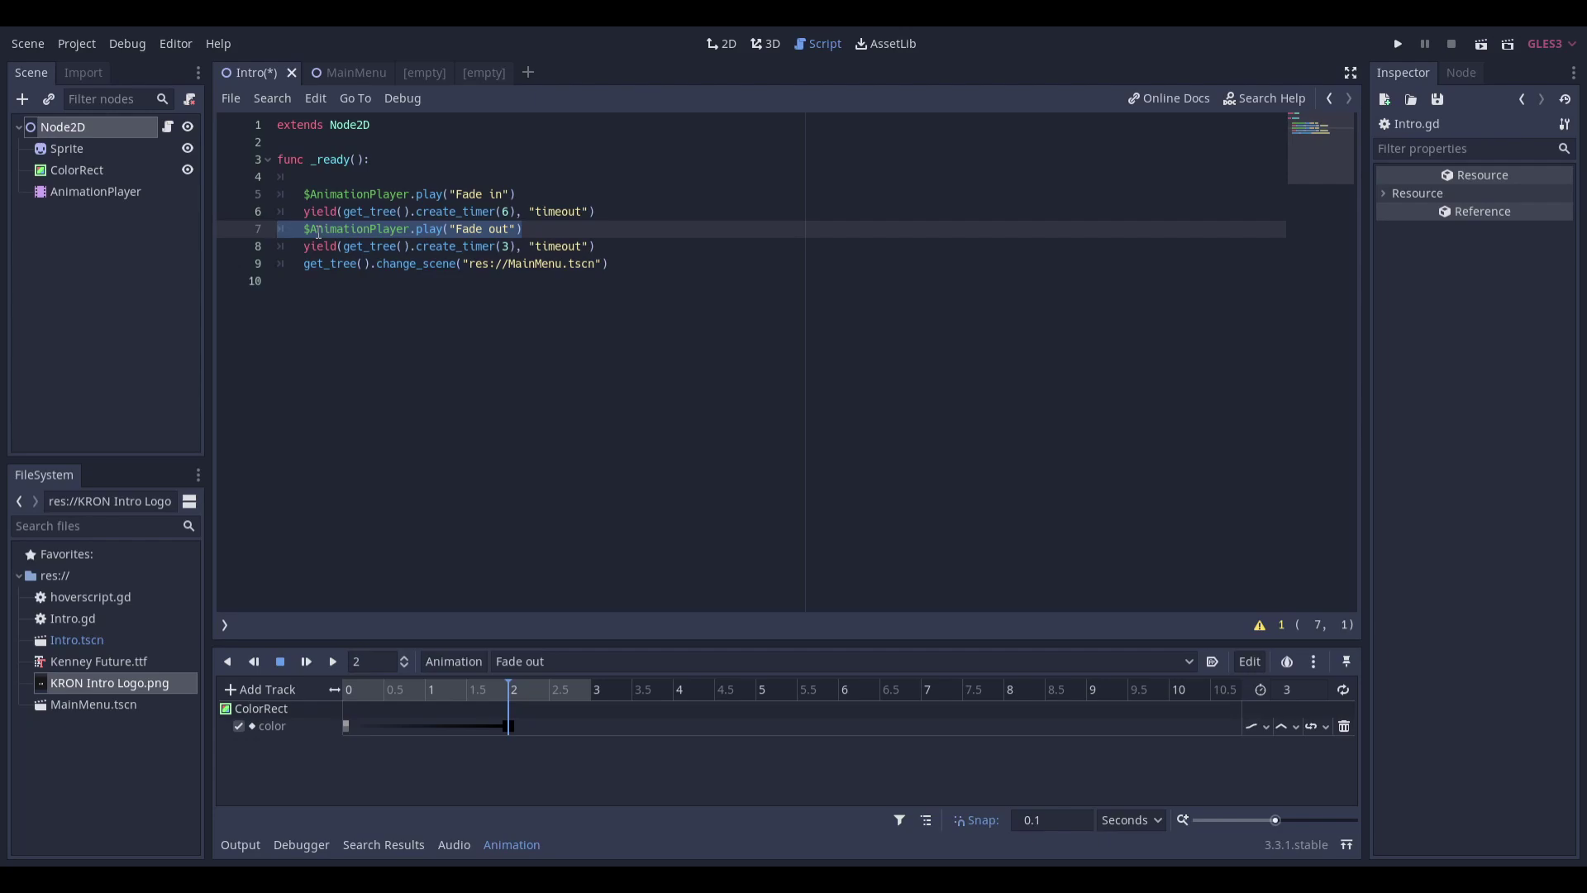
drag(605, 246, 278, 246)
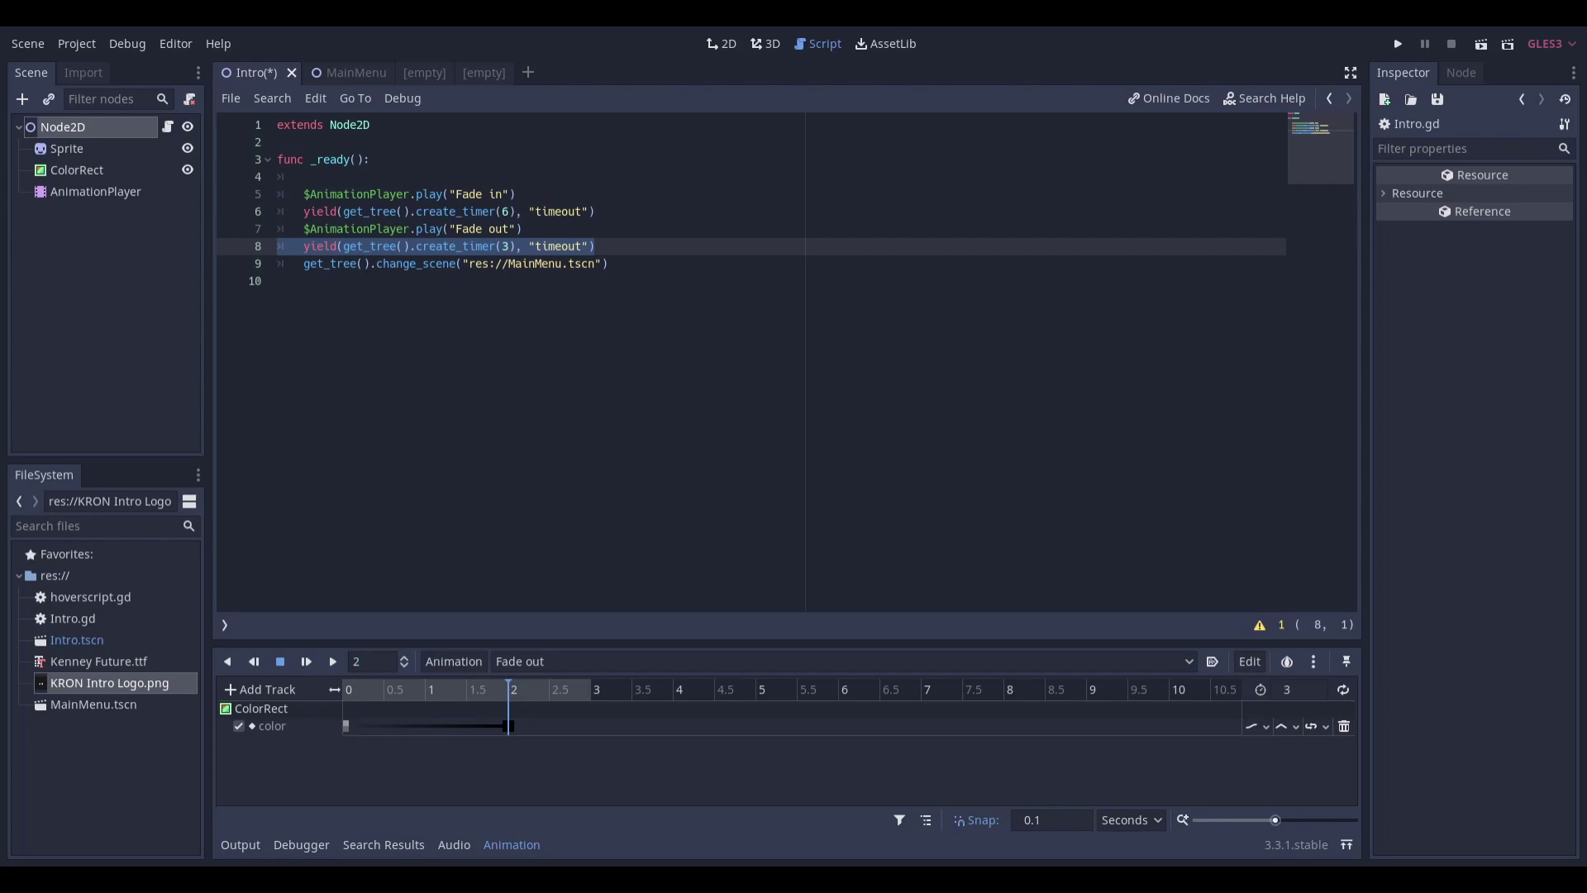
drag(609, 264, 250, 265)
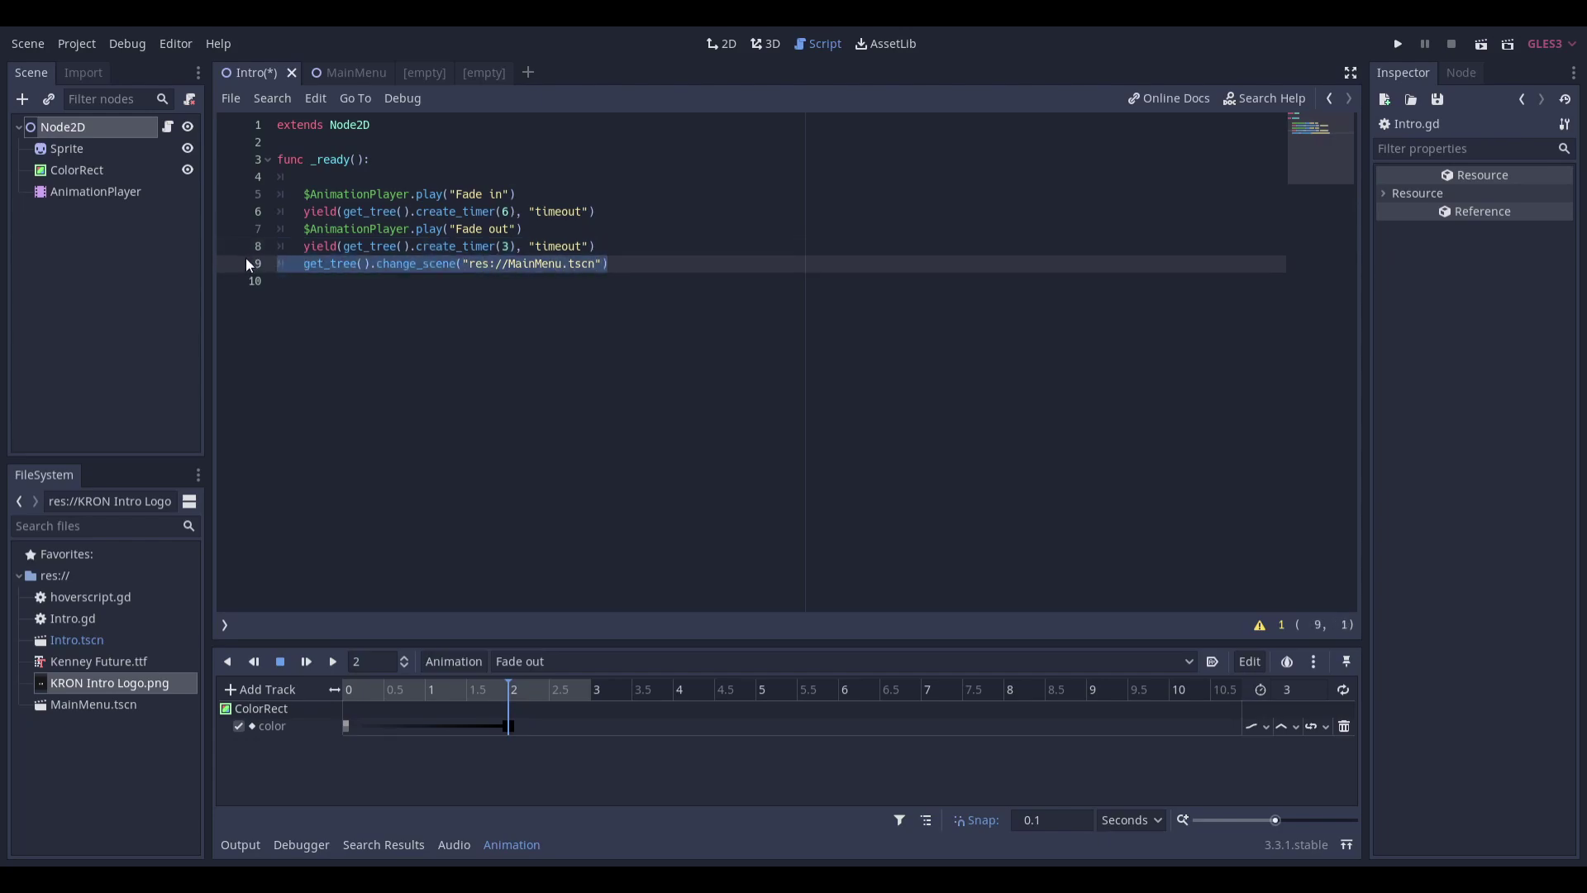